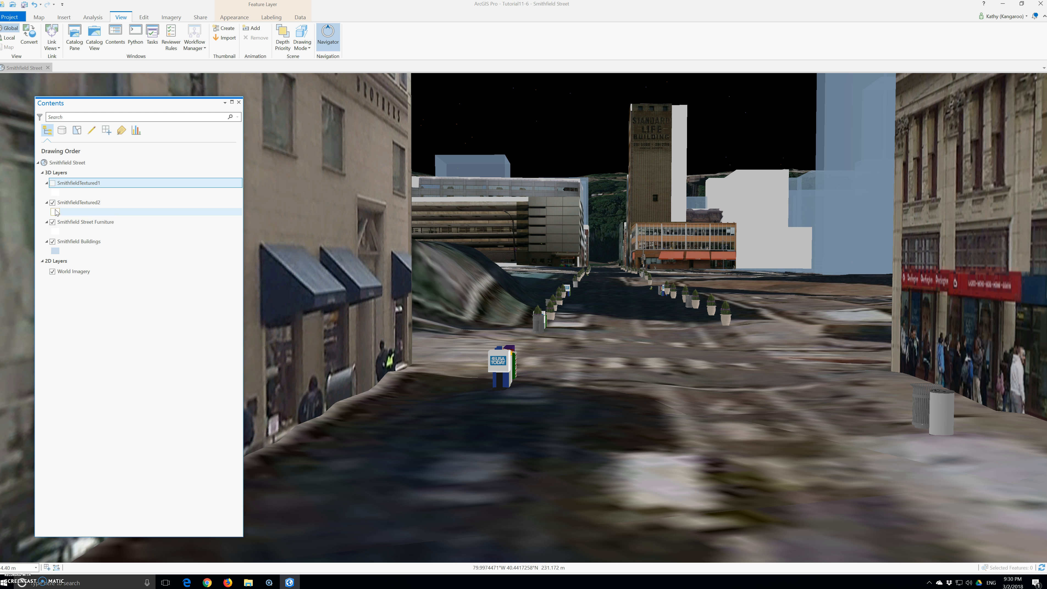
- Examine the Smithfield Street 3D scene from street level out to the whole globe
drag(742, 365, 548, 395)
scroll(548, 397, up, 3)
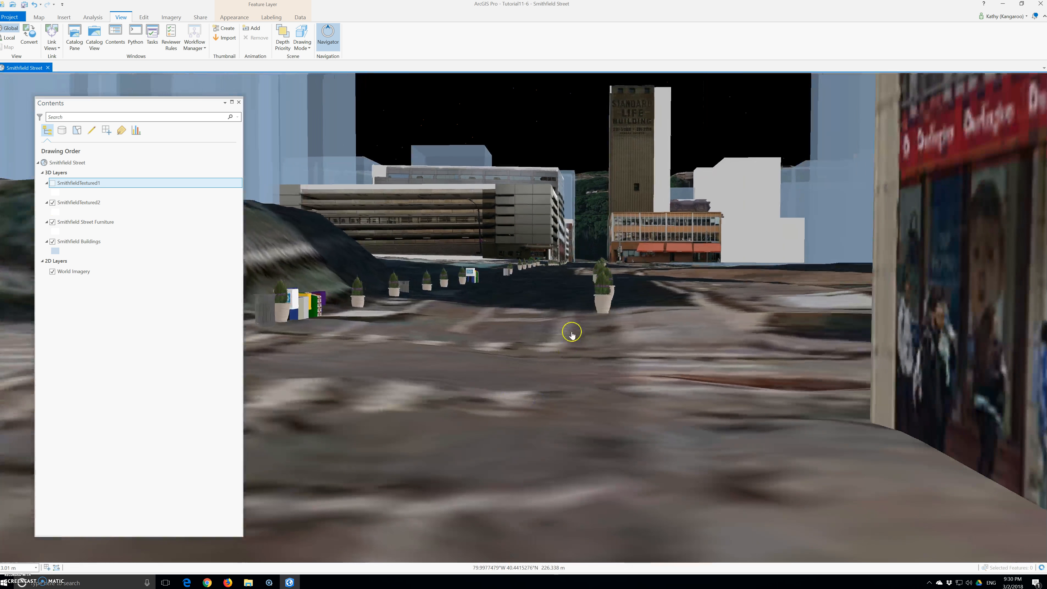
scroll(573, 336, down, 5)
scroll(572, 335, down, 2)
scroll(556, 275, down, 3)
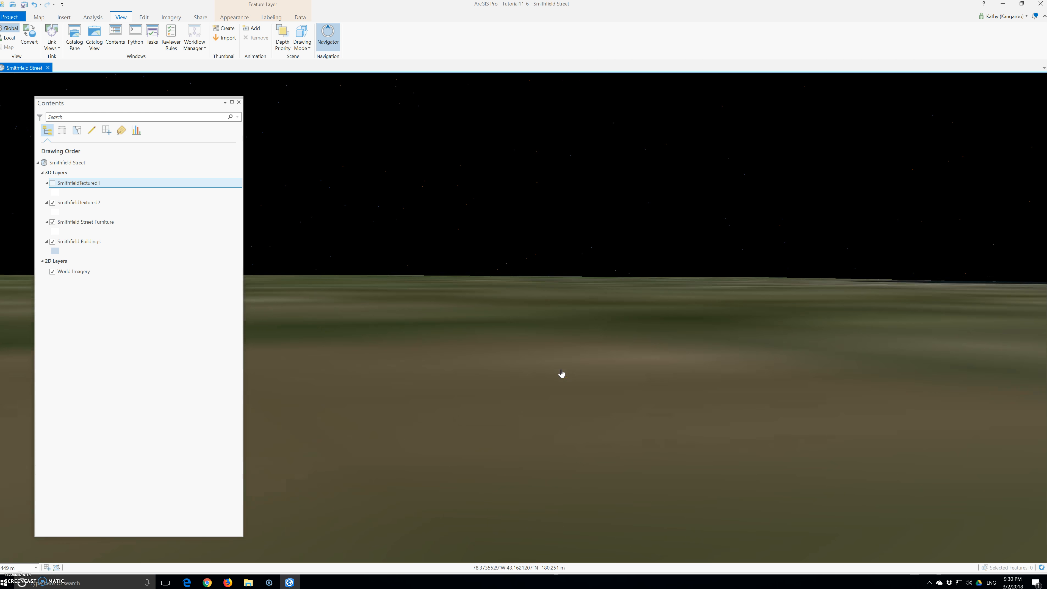
scroll(562, 373, down, 8)
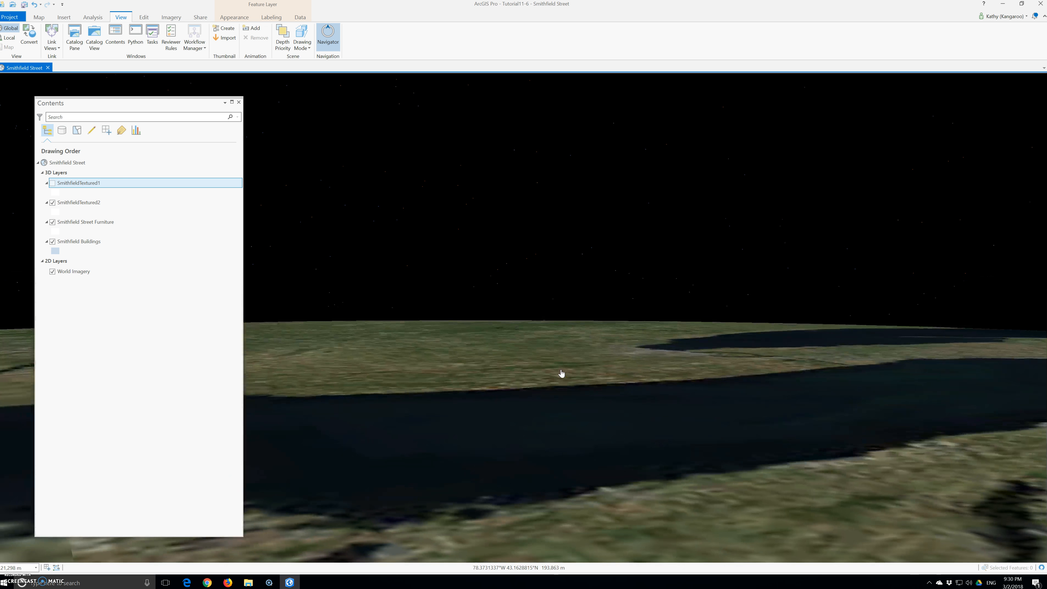
scroll(561, 373, down, 5)
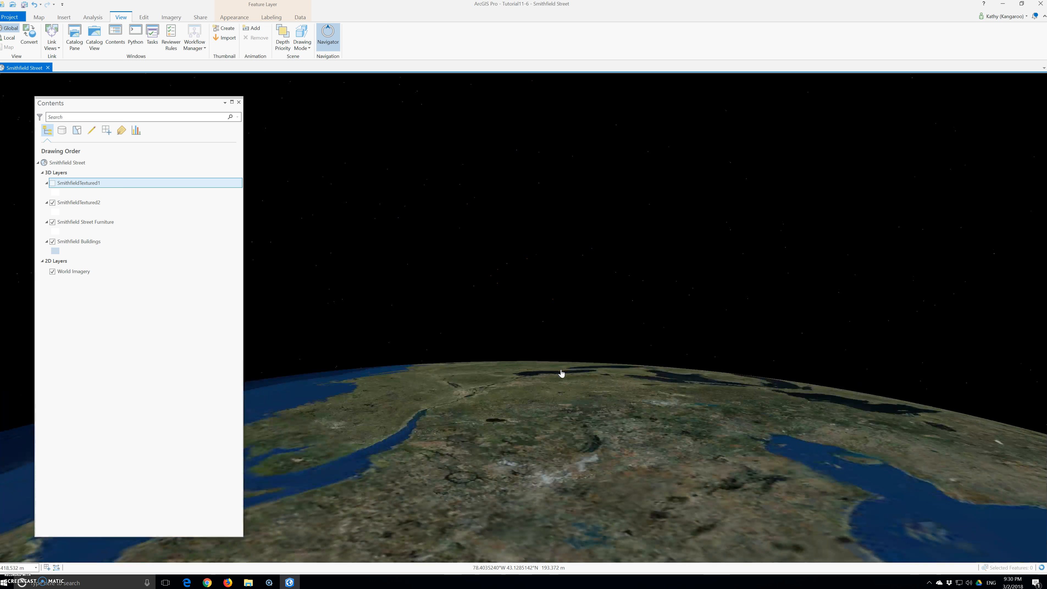
- Zoom the scene to the Smithfield Street bookmark
click(39, 17)
click(94, 35)
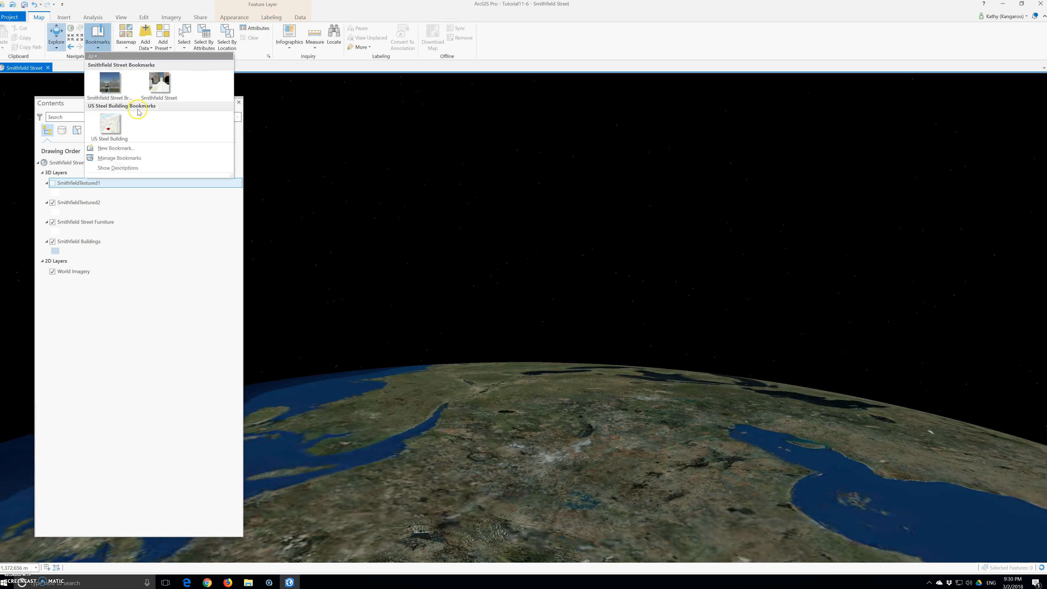
click(159, 84)
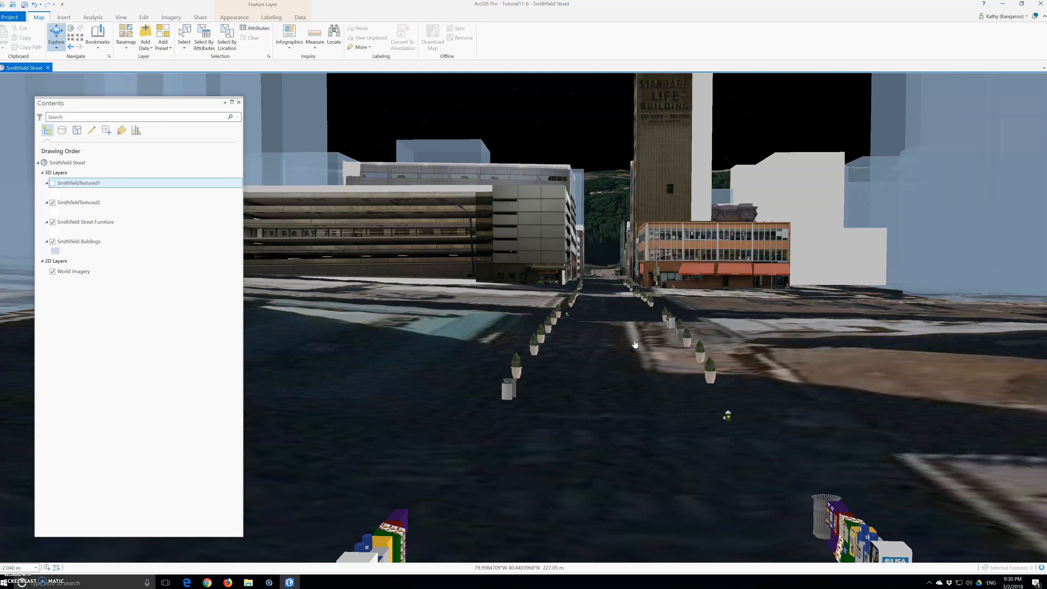
- Set the SmithfieldTextured1 layer's transparency to 51%
click(597, 330)
drag(596, 330, 500, 444)
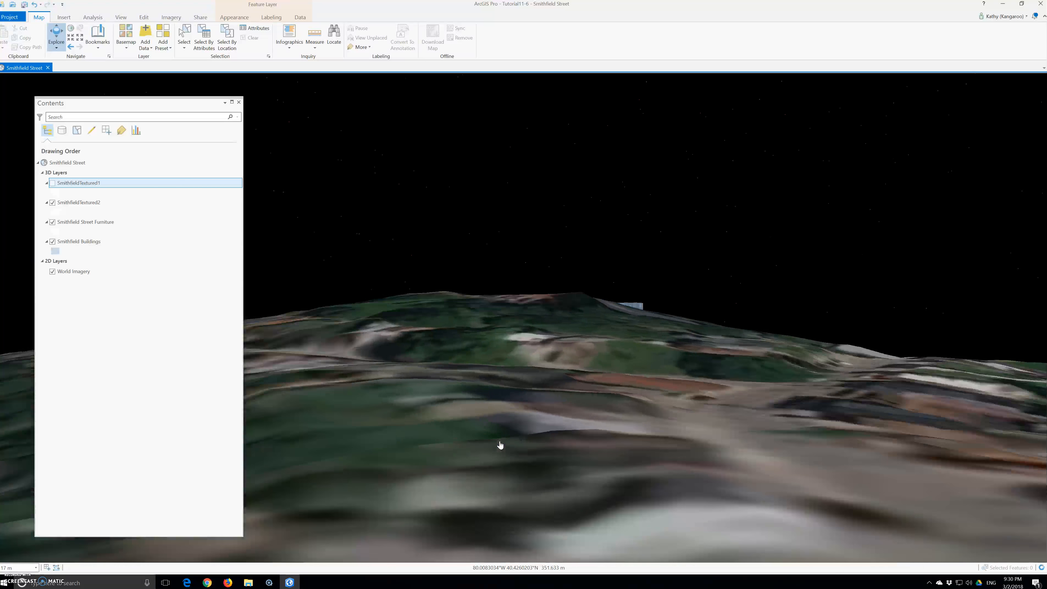
drag(525, 378, 566, 388)
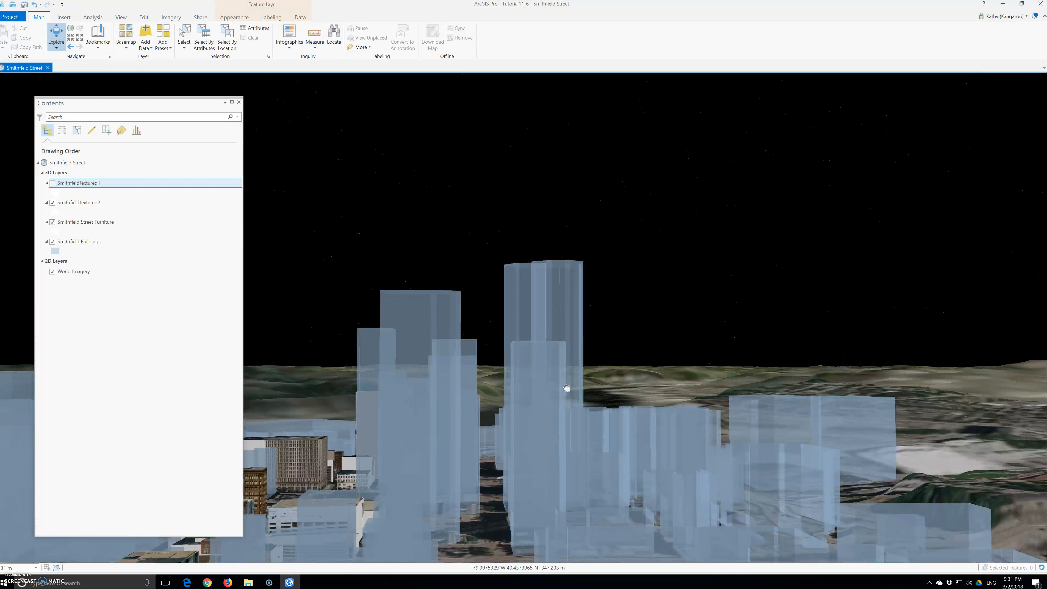
drag(502, 406, 540, 386)
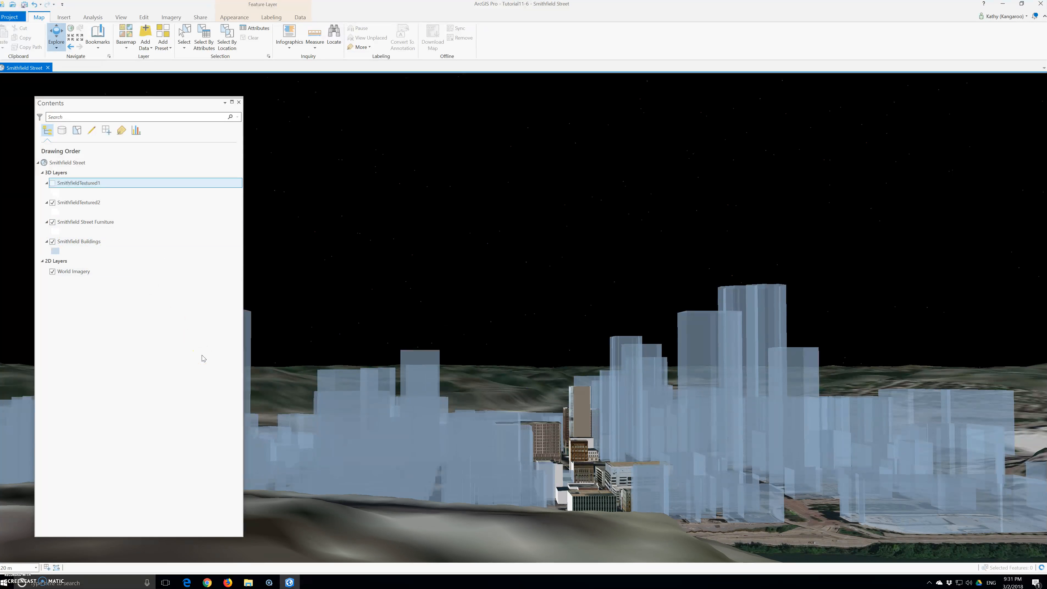
click(230, 18)
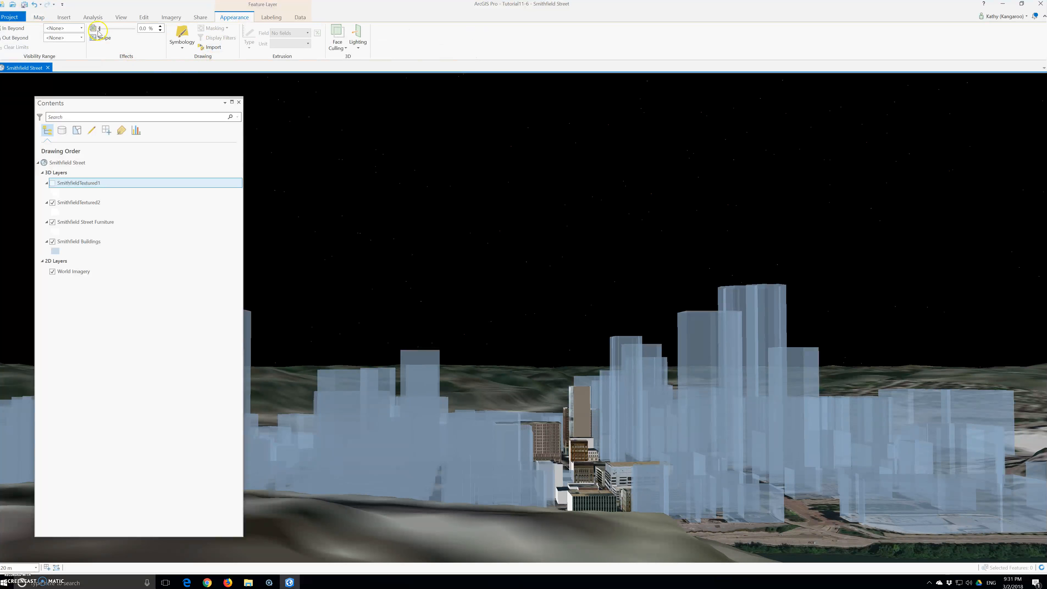
drag(101, 31, 118, 32)
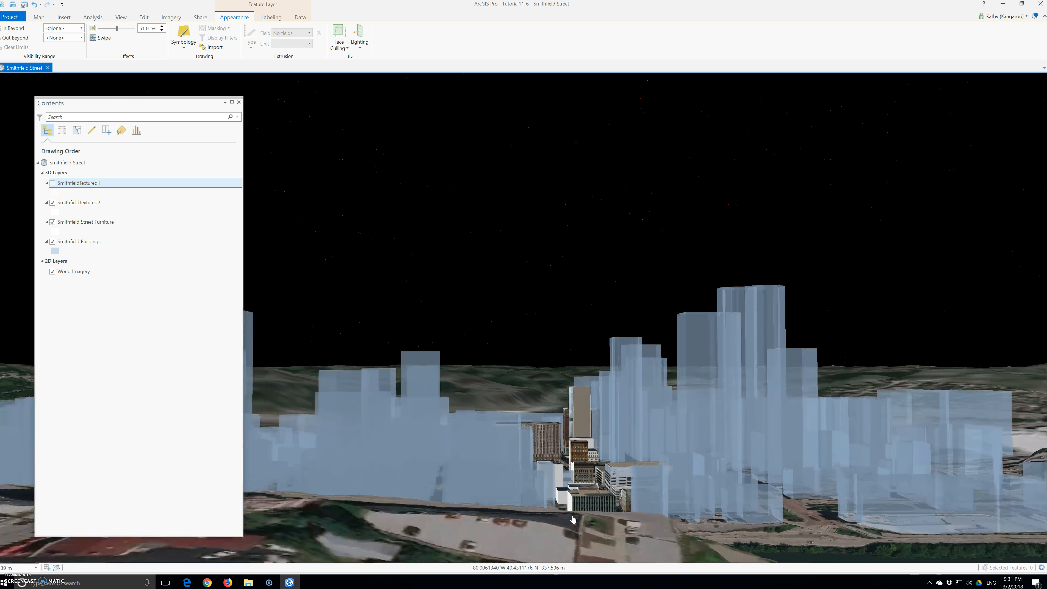
- Select the SmithfieldTextured2 layer and set its transparency to 58%
scroll(572, 519, up, 3)
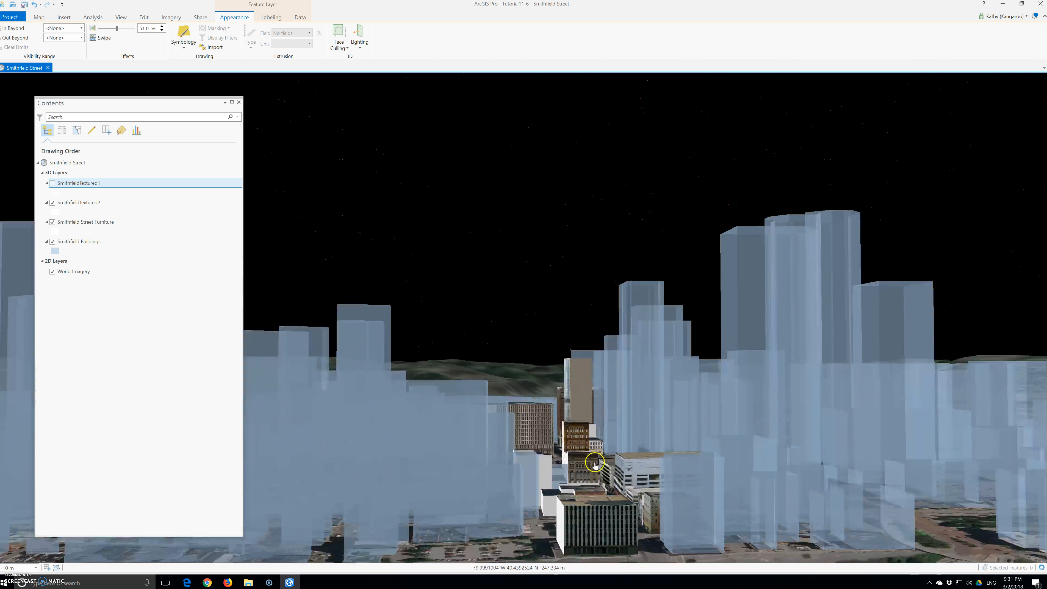
scroll(594, 466, up, 3)
drag(596, 468, 510, 453)
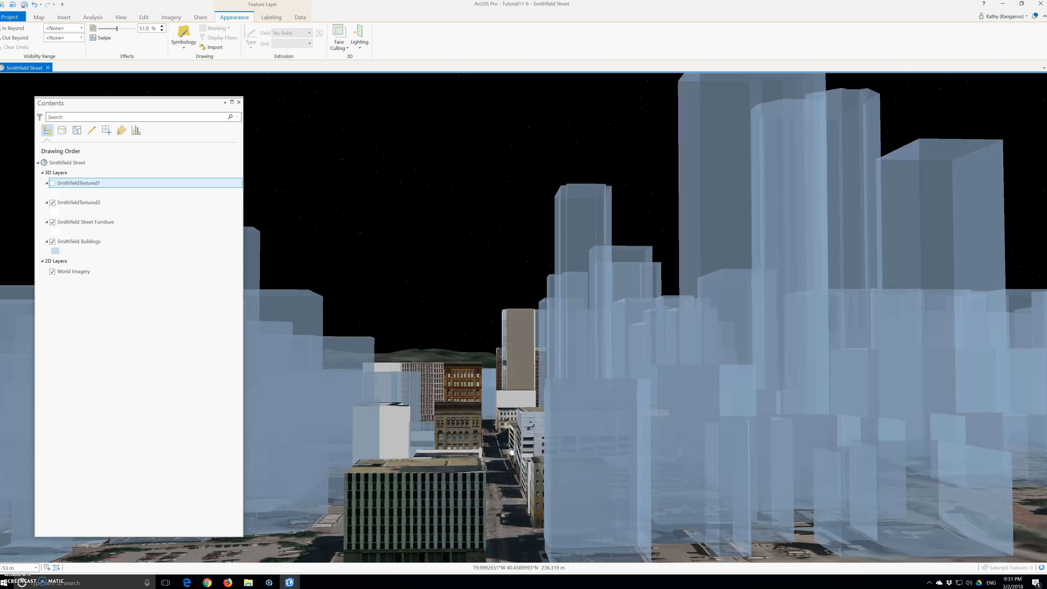
scroll(557, 475, down, 2)
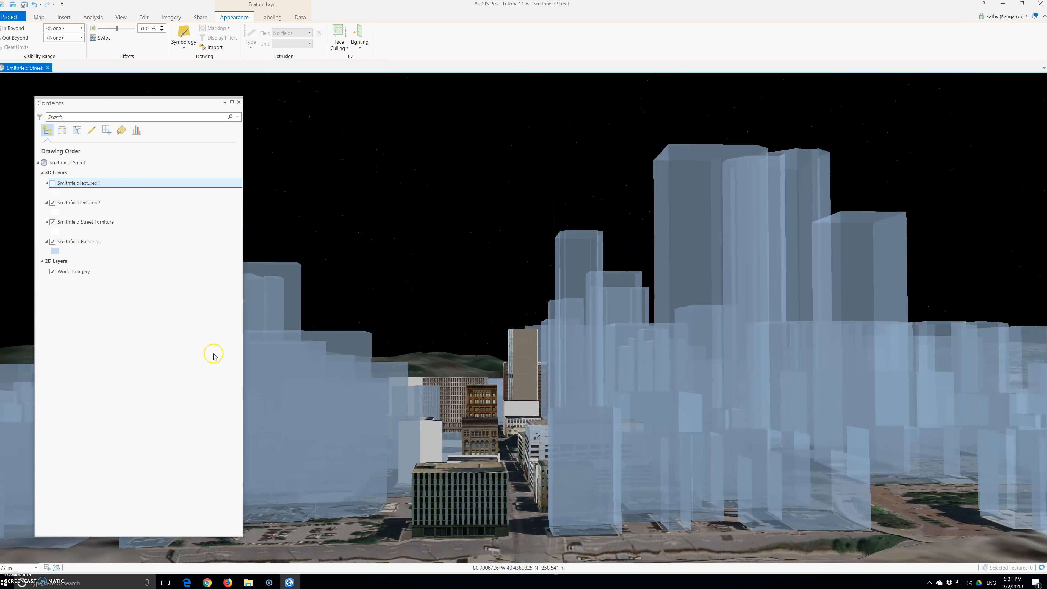
click(70, 203)
drag(100, 29, 120, 29)
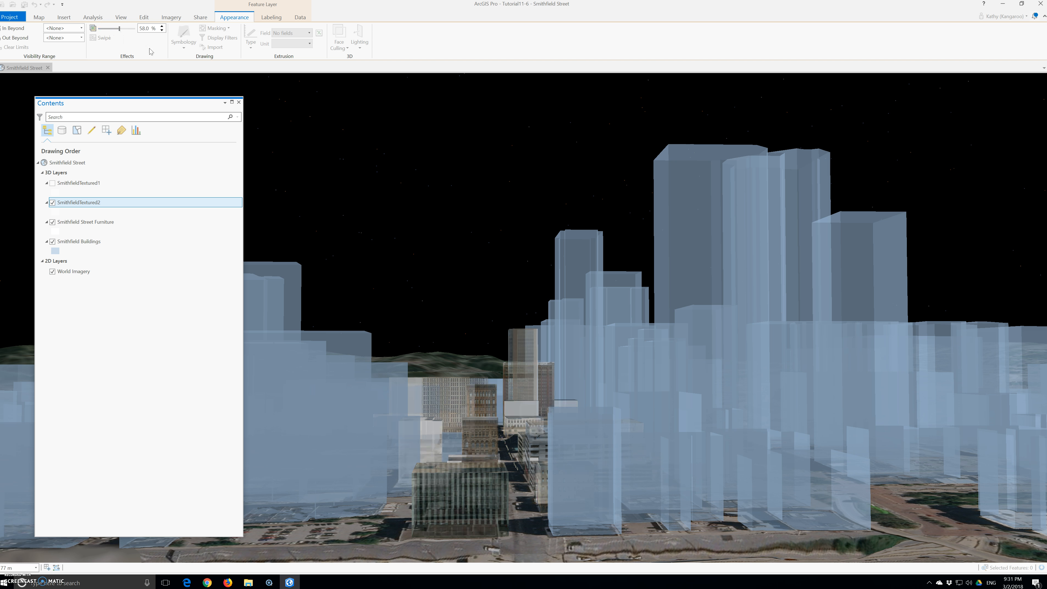
- Examine the Smithfield Street corridor through the semi-transparent textured buildings
scroll(530, 511, up, 3)
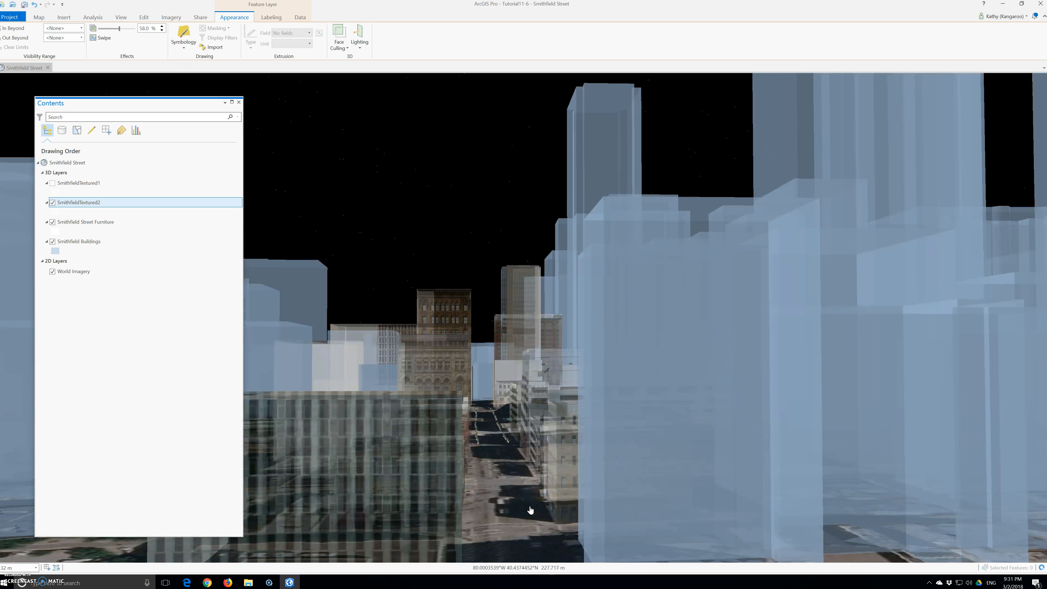
scroll(531, 511, down, 2)
scroll(531, 510, up, 3)
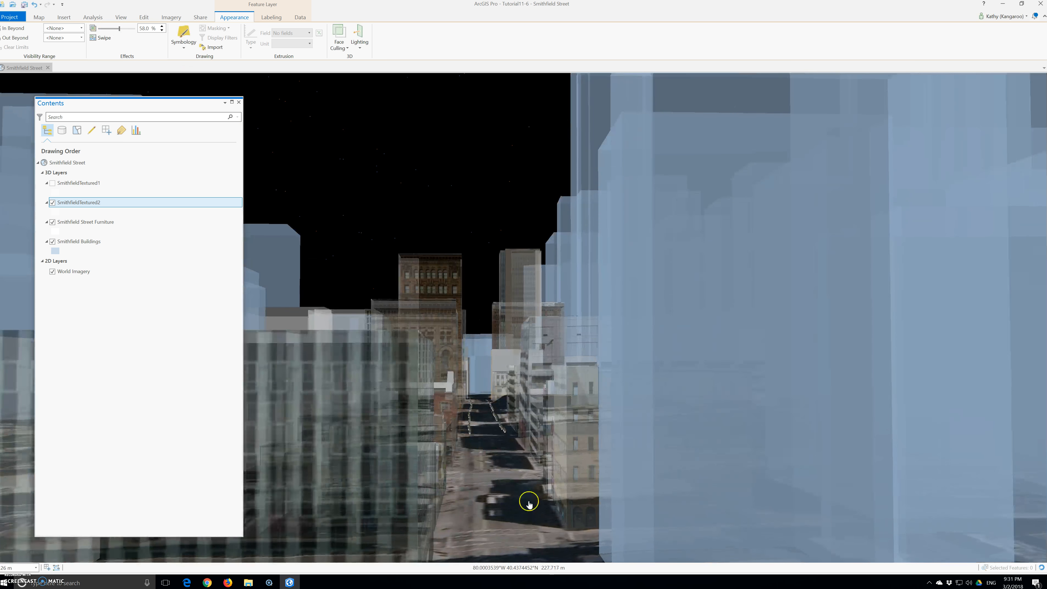
scroll(529, 503, up, 2)
scroll(528, 500, up, 3)
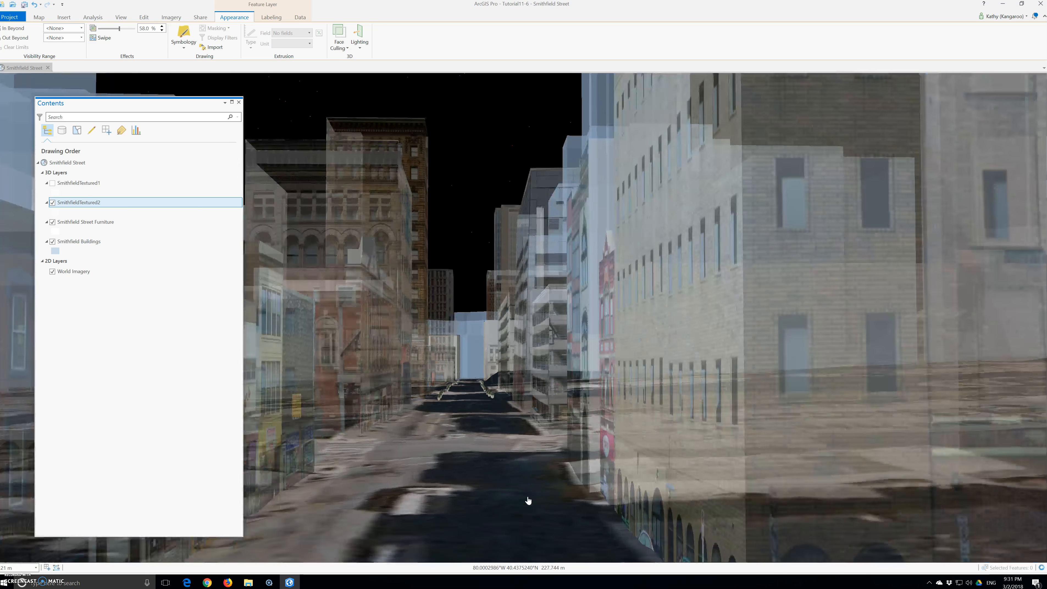
scroll(529, 501, down, 2)
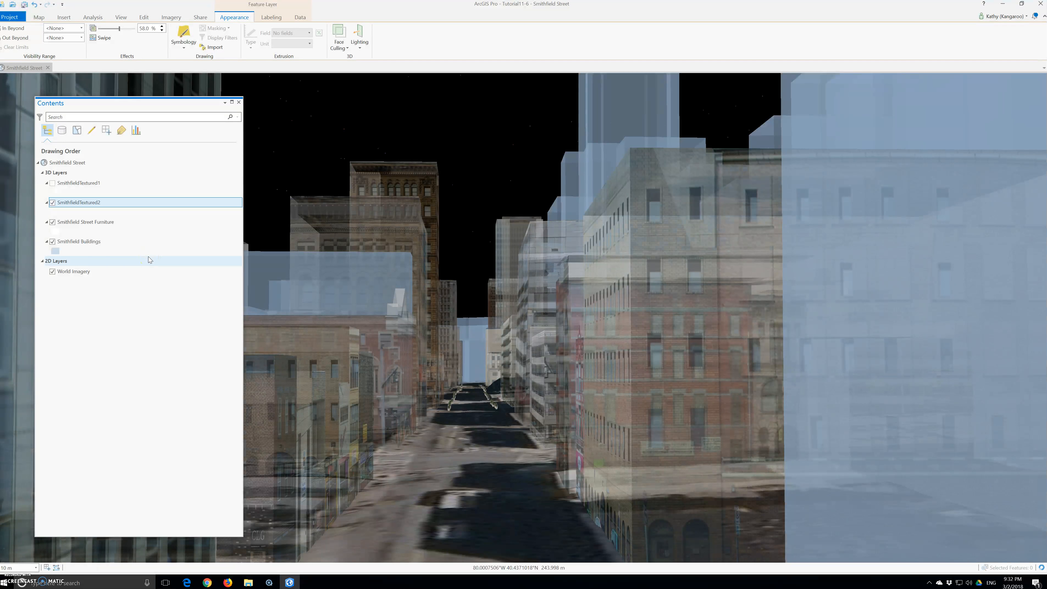
- Save the current project
click(10, 17)
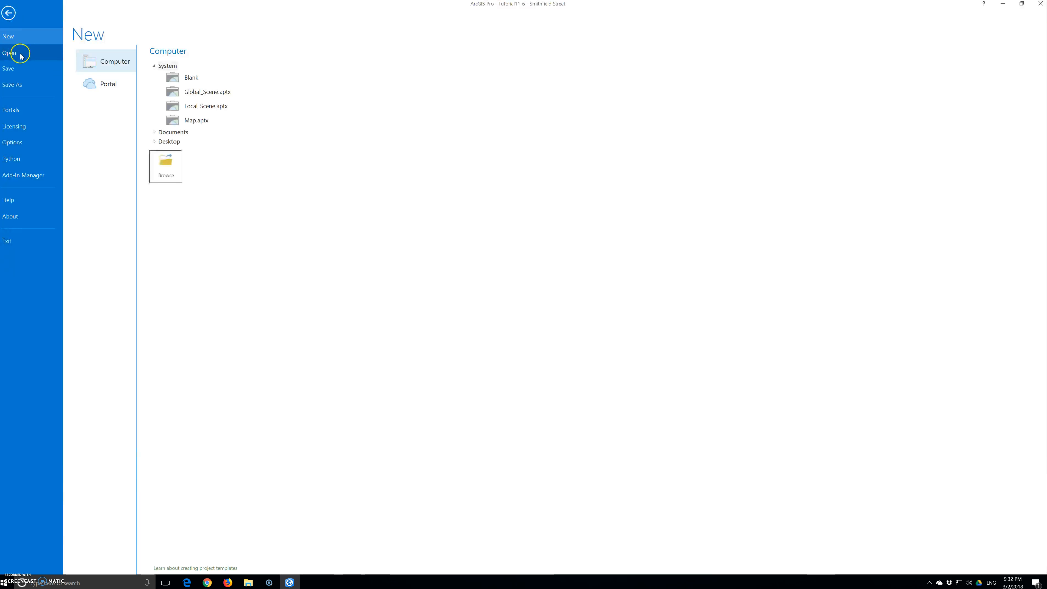
click(22, 69)
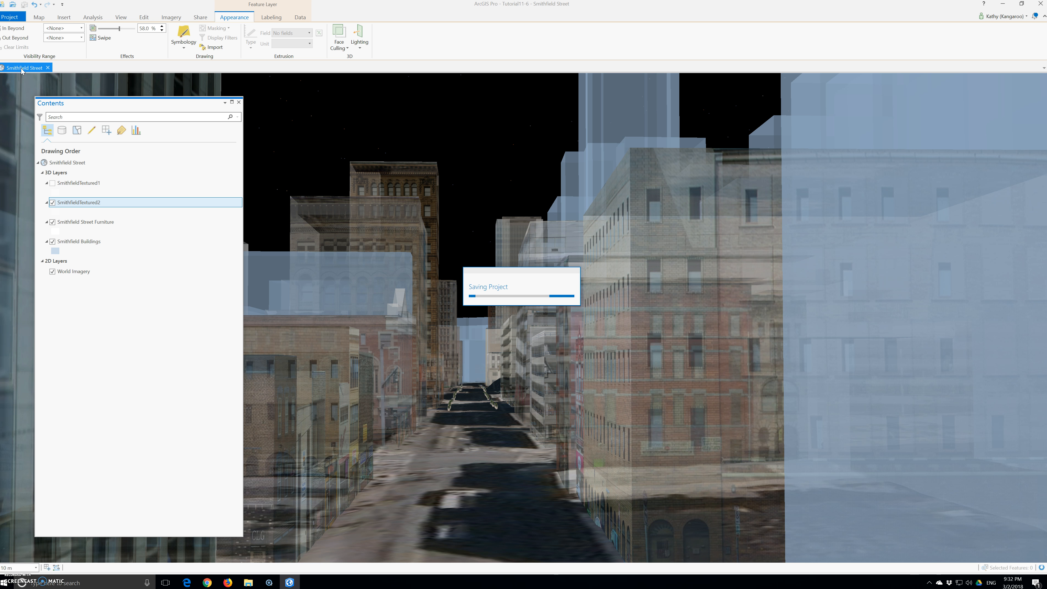
- Open the Tutorial11-7 project with its Animation Scene
click(9, 17)
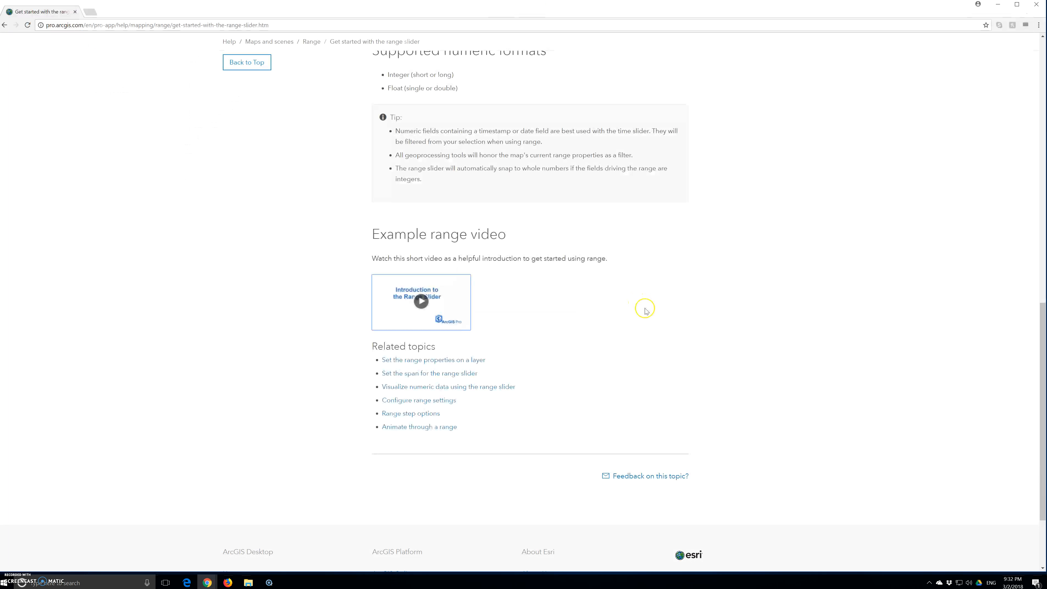
click(250, 582)
click(281, 545)
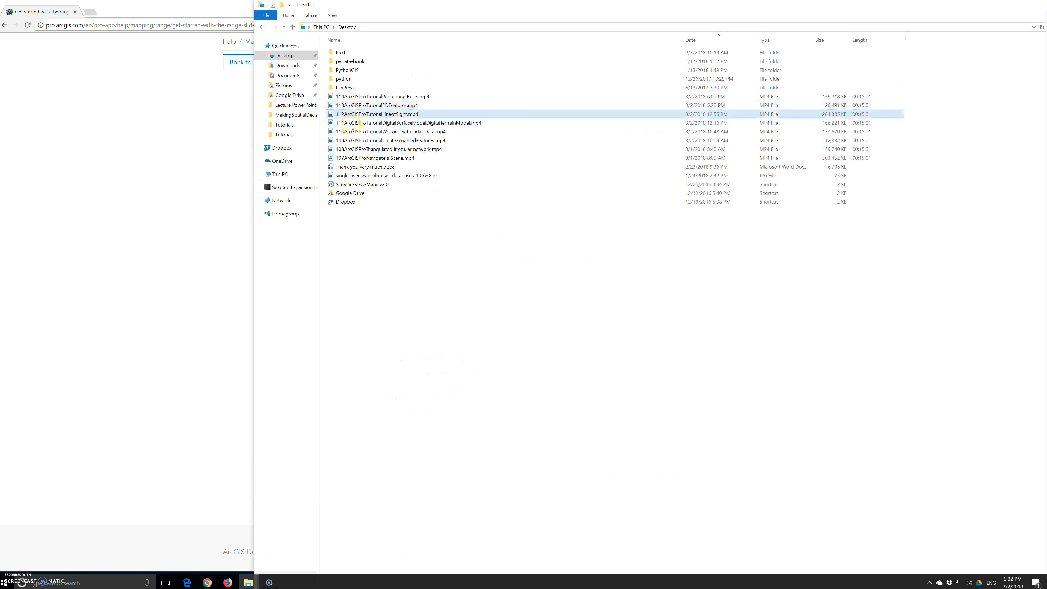
click(248, 583)
click(213, 543)
double_click(385, 211)
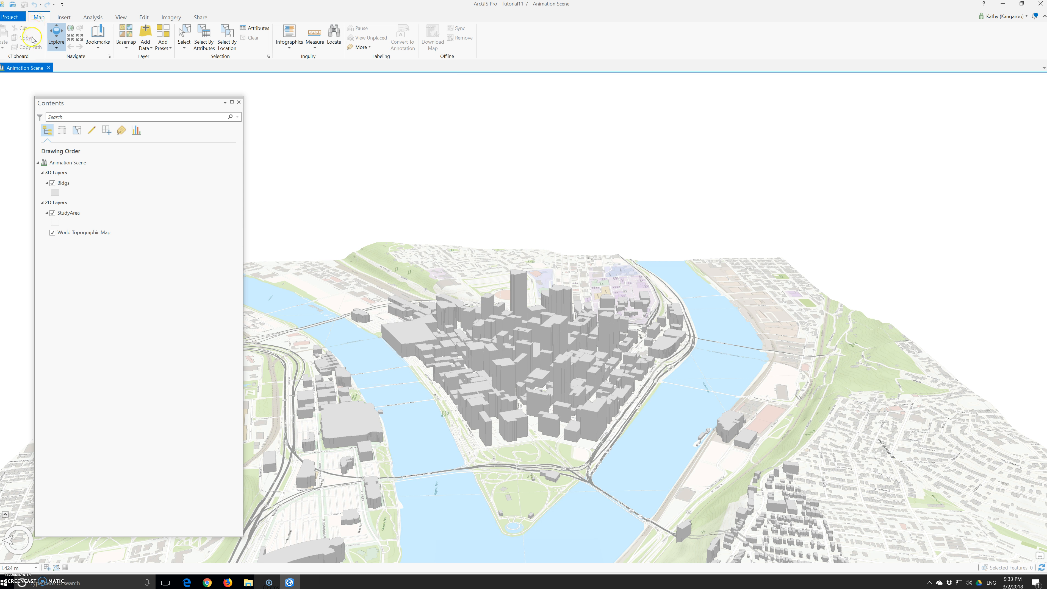
- Open the bookmark manager pane and select each bookmark from Frame1 to Frame8 in turn
click(98, 37)
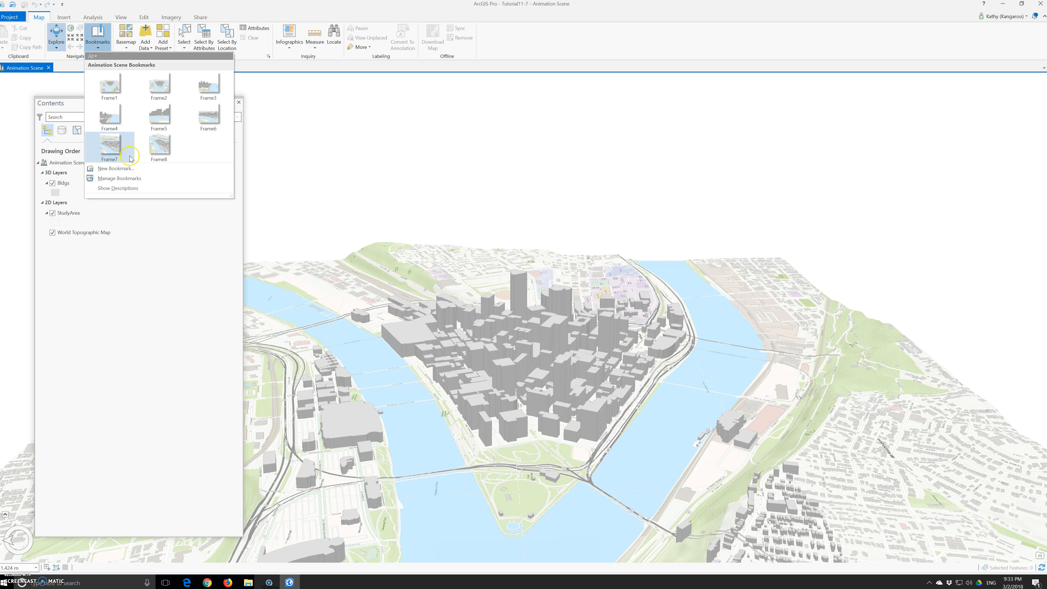
click(130, 177)
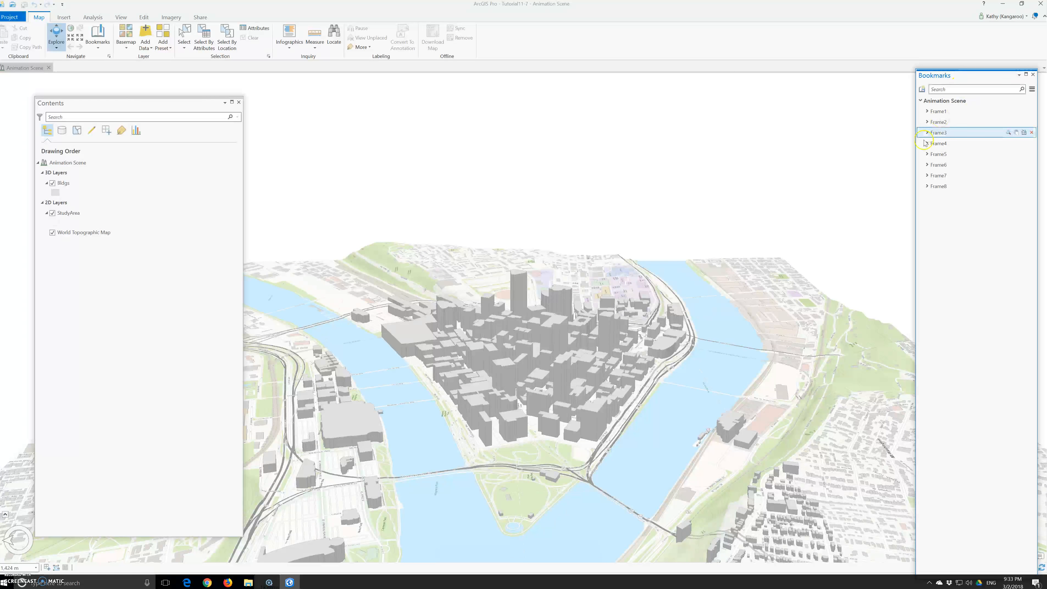
click(930, 113)
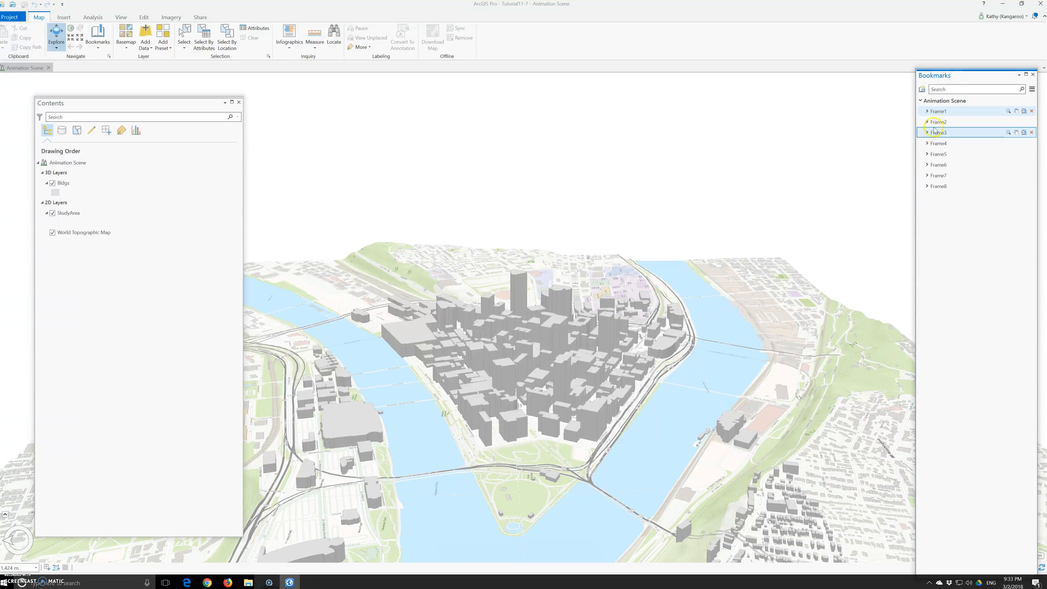
click(933, 123)
click(935, 134)
click(936, 144)
click(937, 155)
click(937, 166)
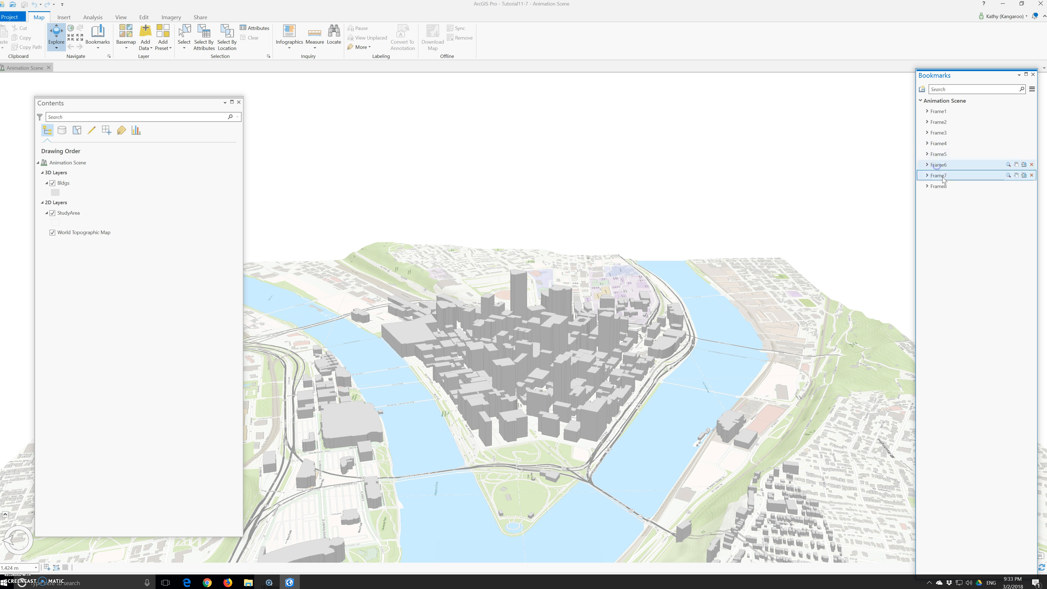
click(939, 177)
click(943, 190)
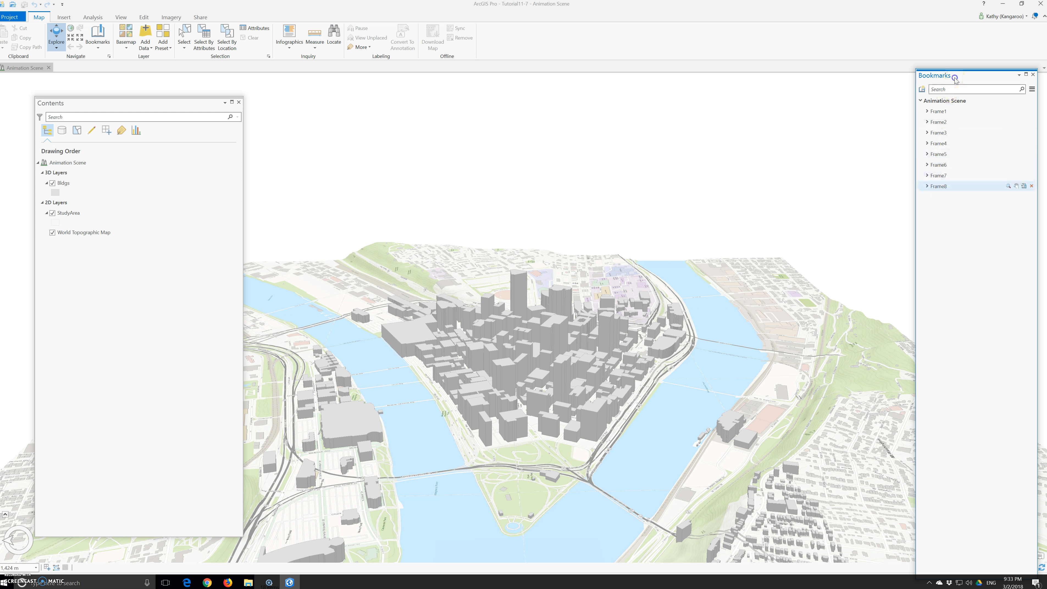
drag(954, 79, 927, 76)
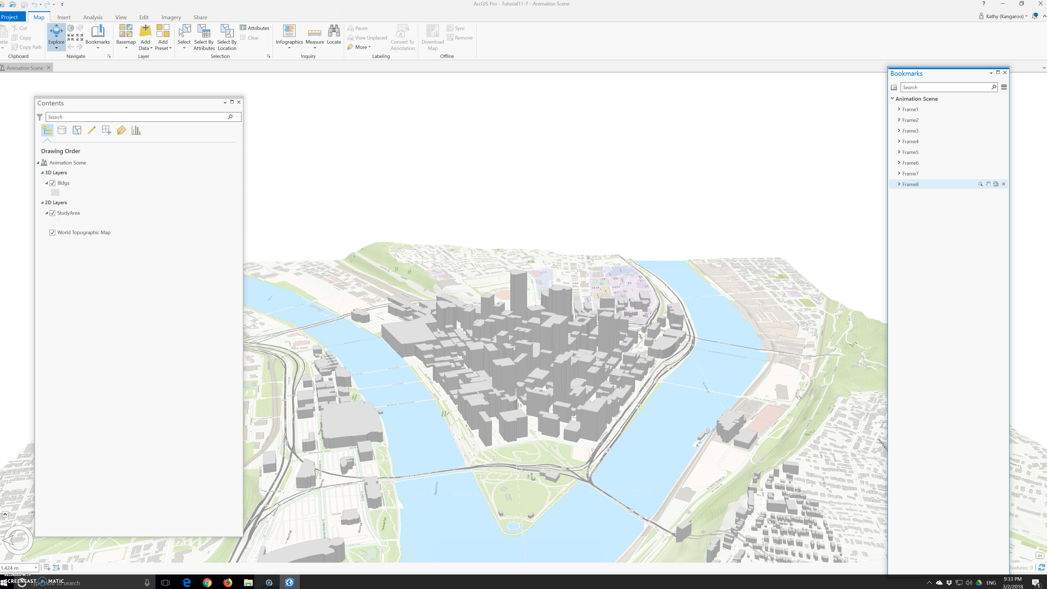
- Go to each bookmark from Frame1 to Frame8 in turn through the bookmarks gallery to preview the views
click(98, 36)
click(107, 86)
click(98, 36)
click(181, 92)
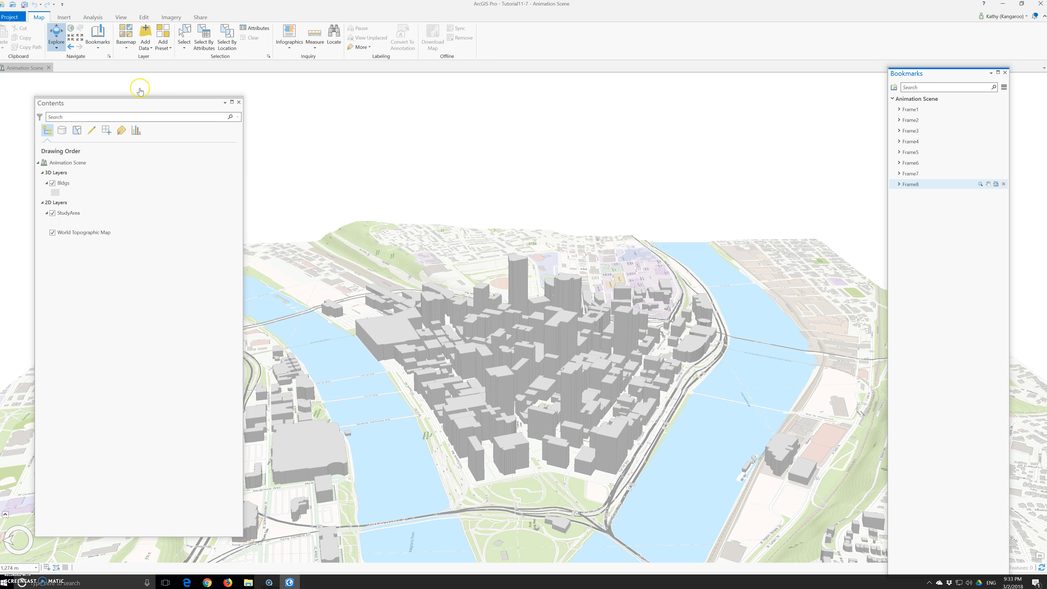
click(98, 37)
click(206, 88)
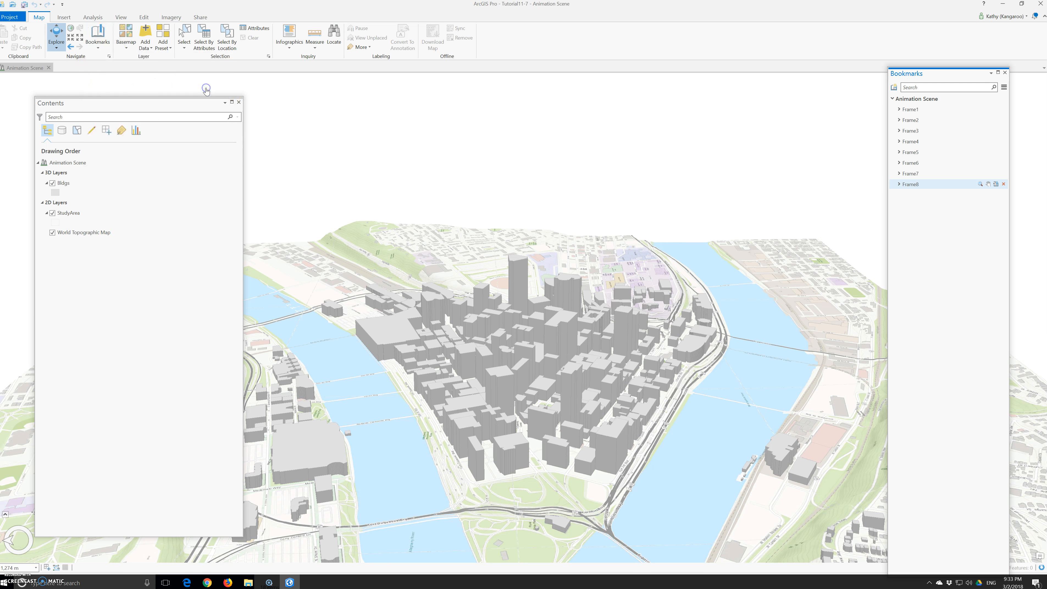
click(99, 49)
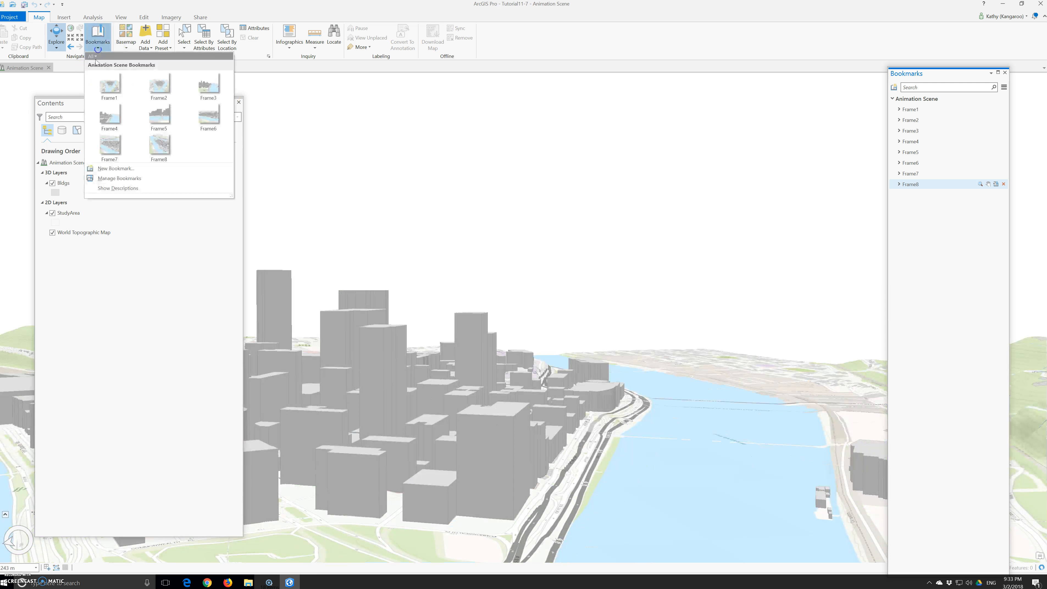
click(105, 109)
click(98, 49)
click(159, 113)
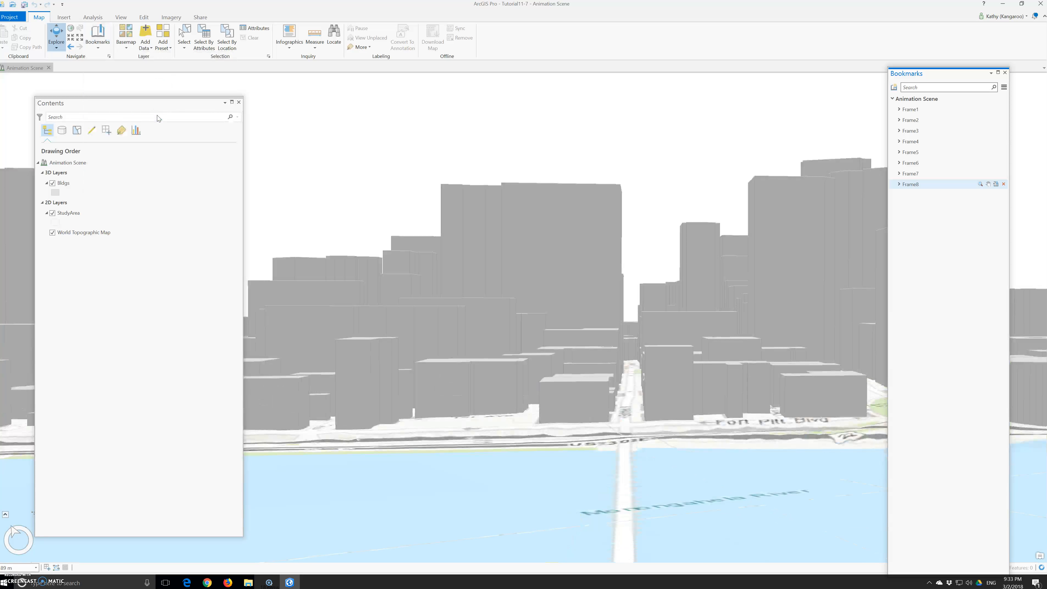
click(97, 42)
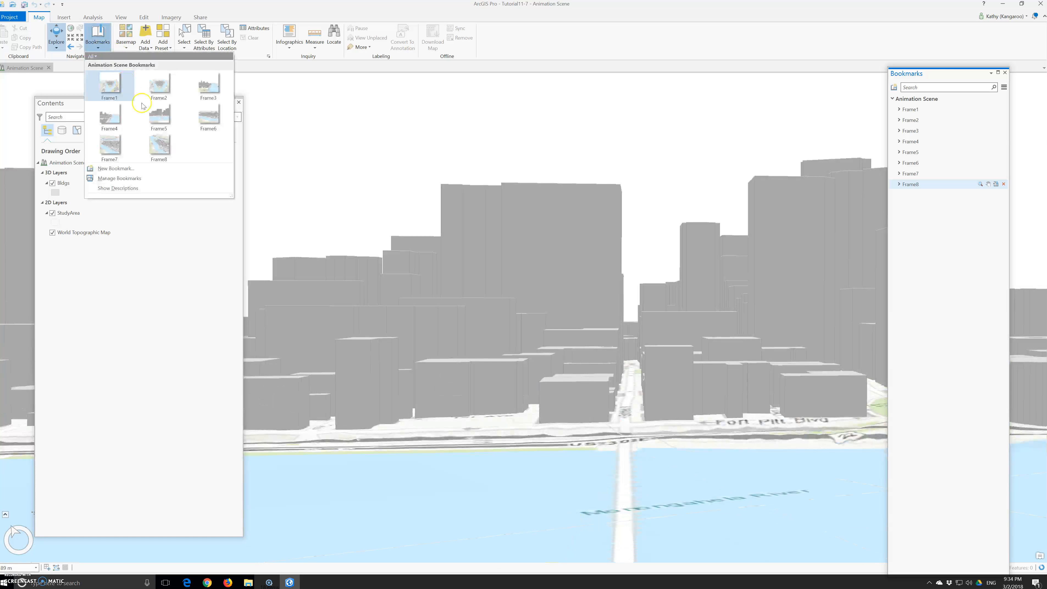
click(209, 126)
click(95, 46)
click(115, 141)
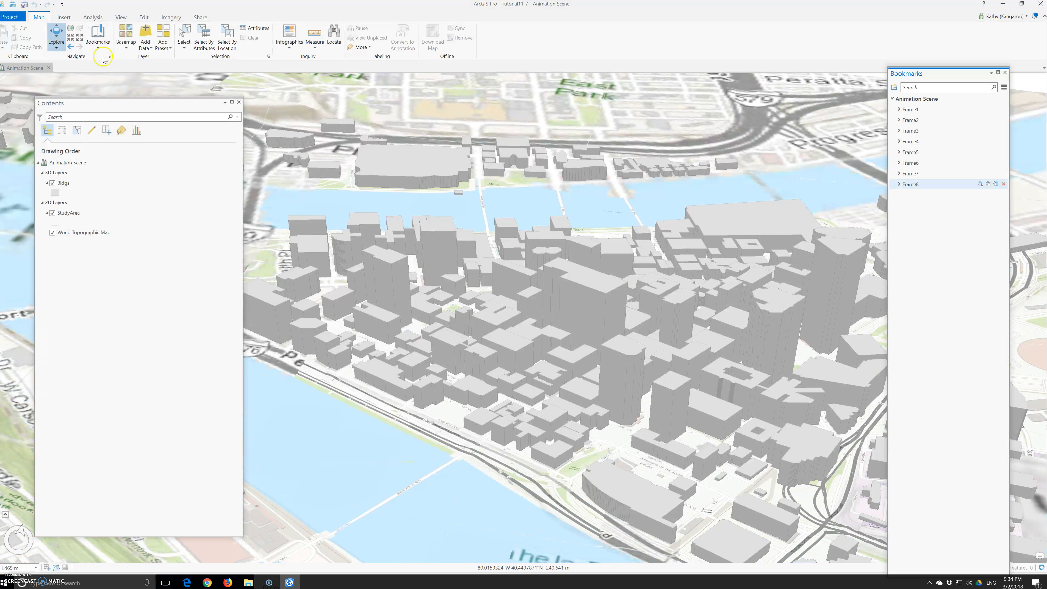
click(98, 44)
click(159, 149)
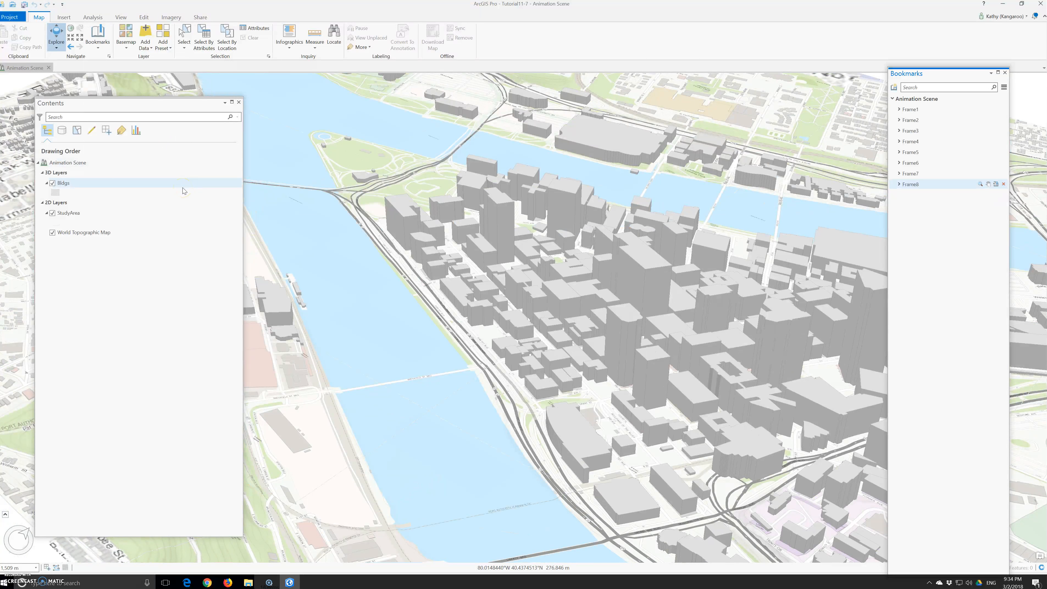
- Add an animation to the scene, opening the Animation timeline
click(386, 324)
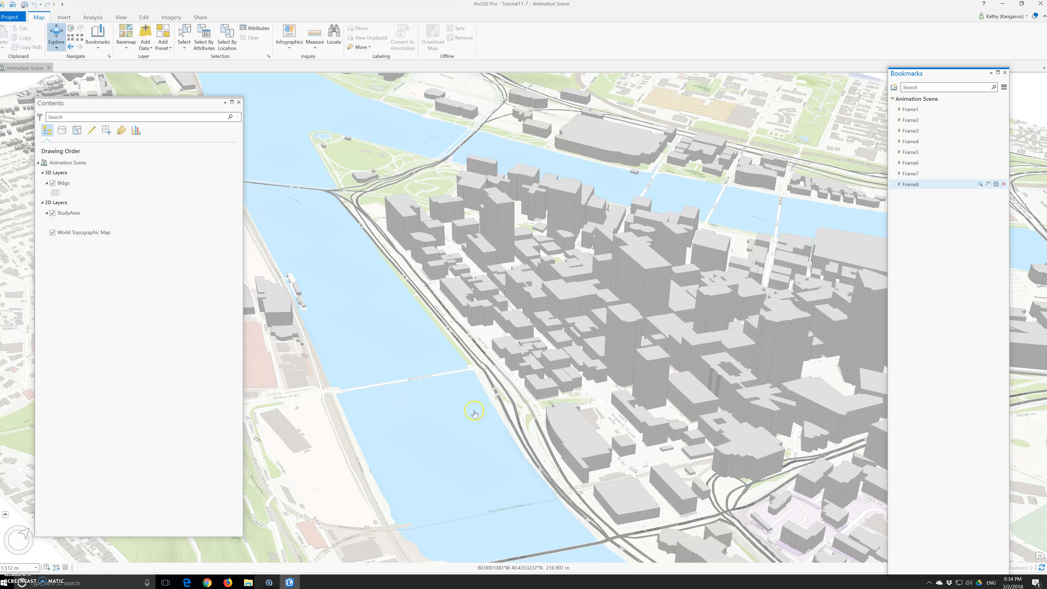
click(327, 353)
click(120, 19)
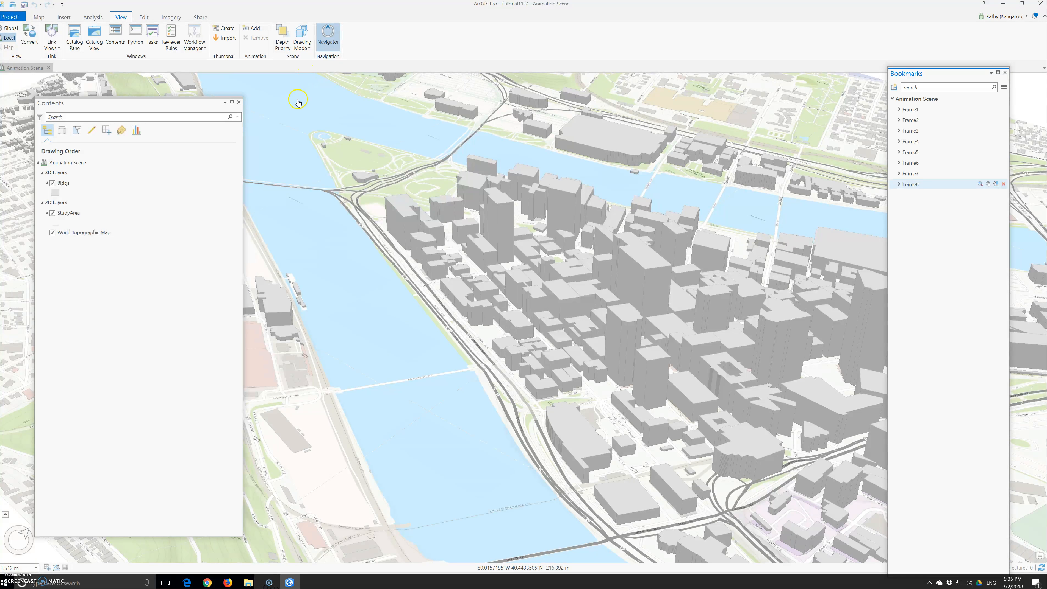
click(301, 118)
click(301, 126)
click(301, 128)
click(251, 31)
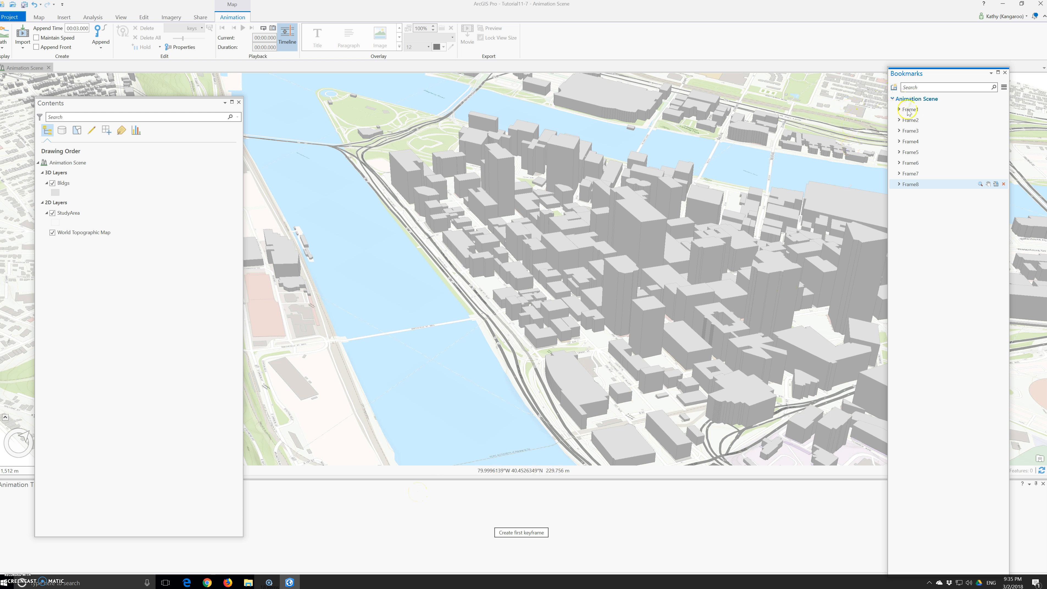
- Create a first animation keyframe from the Frame2 bookmark view
click(914, 119)
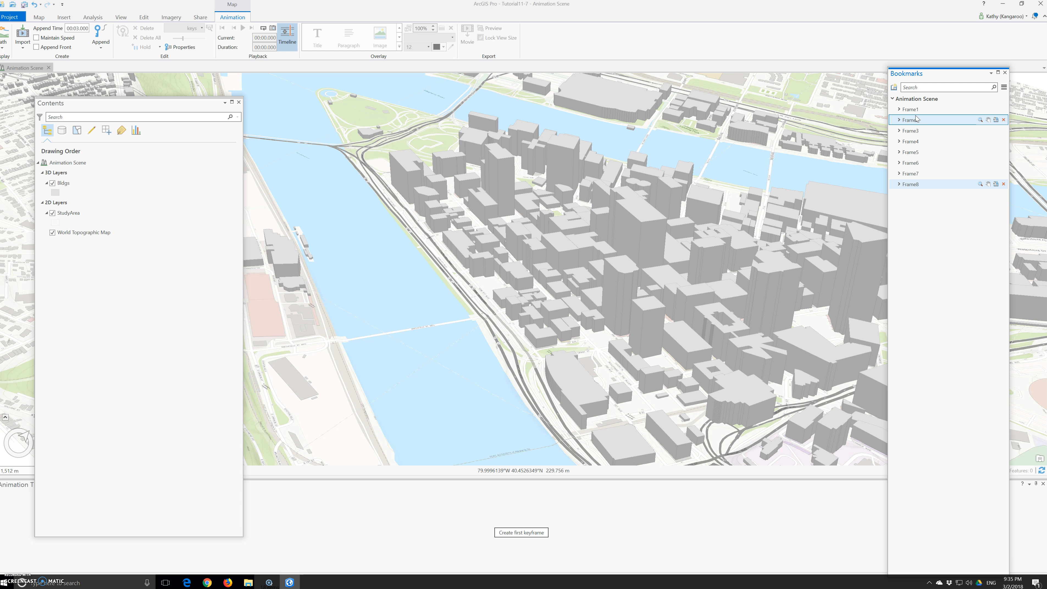
click(519, 534)
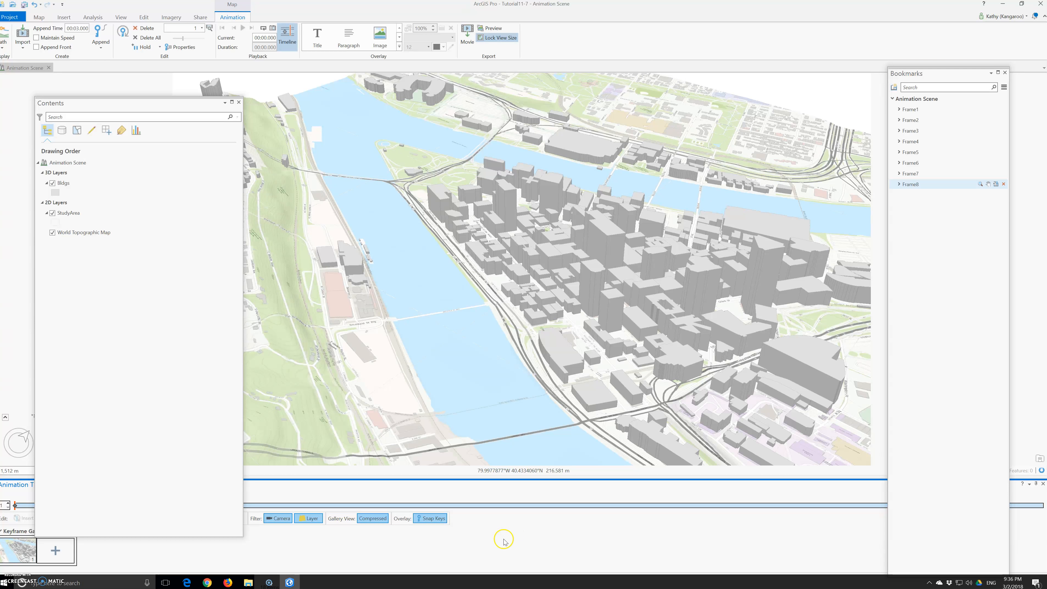
click(39, 549)
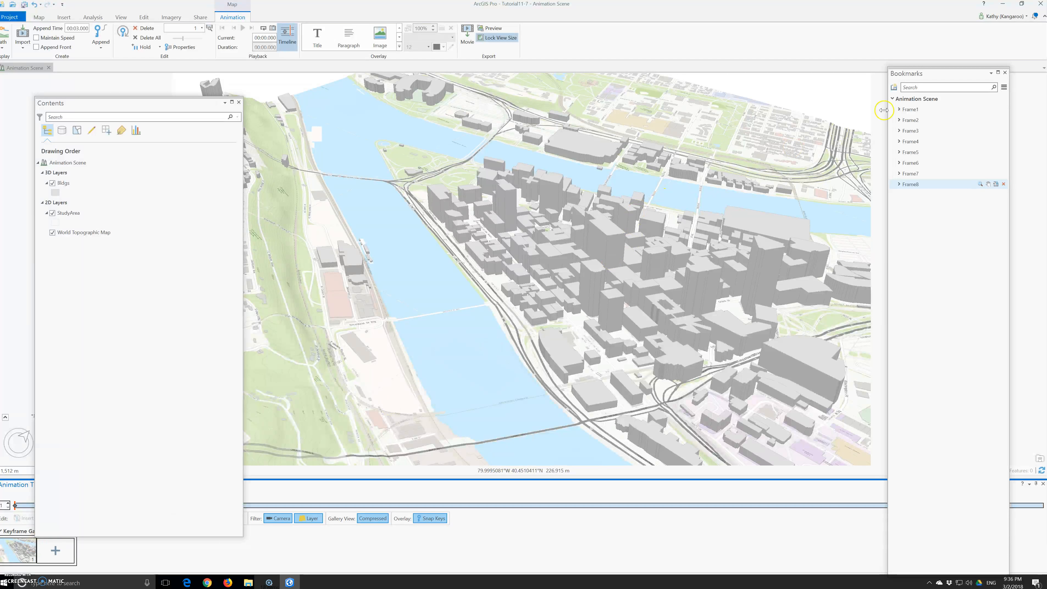
- Go to the Frame1 bookmark and move the Contents pane toward the middle of the map
click(905, 110)
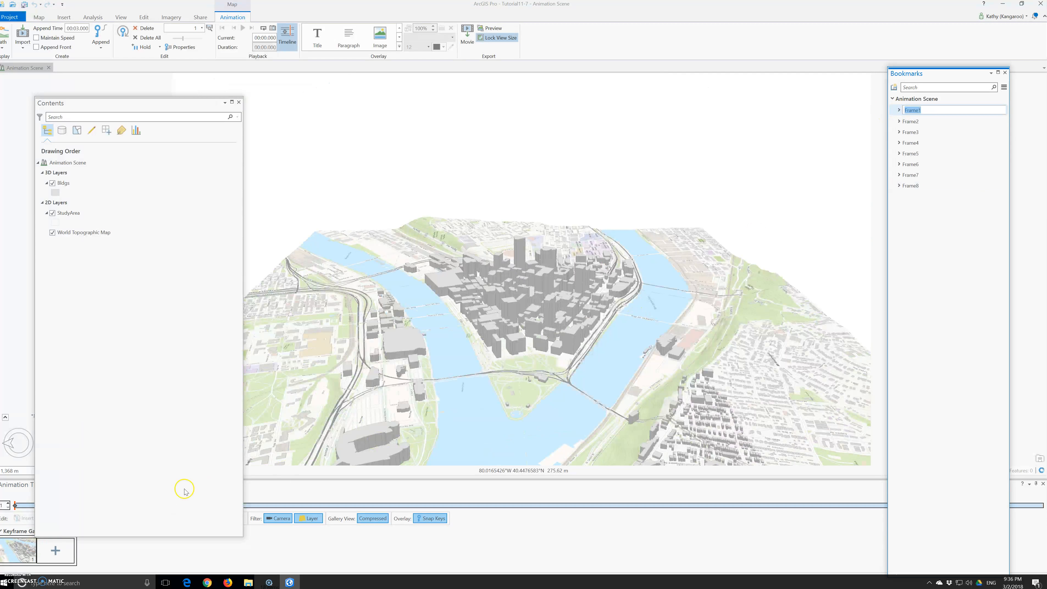
right_click(20, 554)
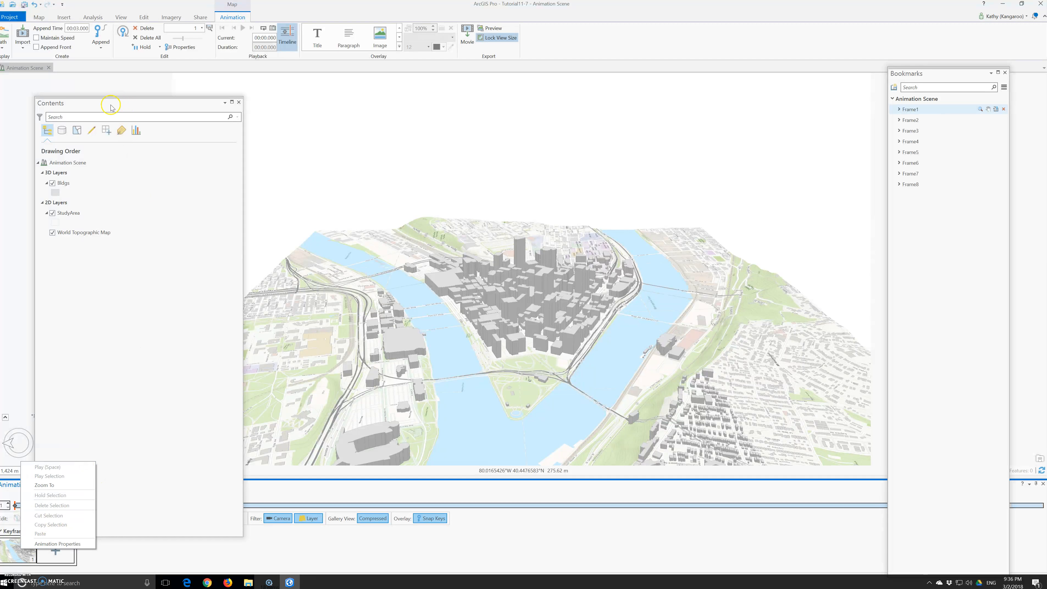
drag(111, 103, 261, 104)
drag(280, 537, 280, 336)
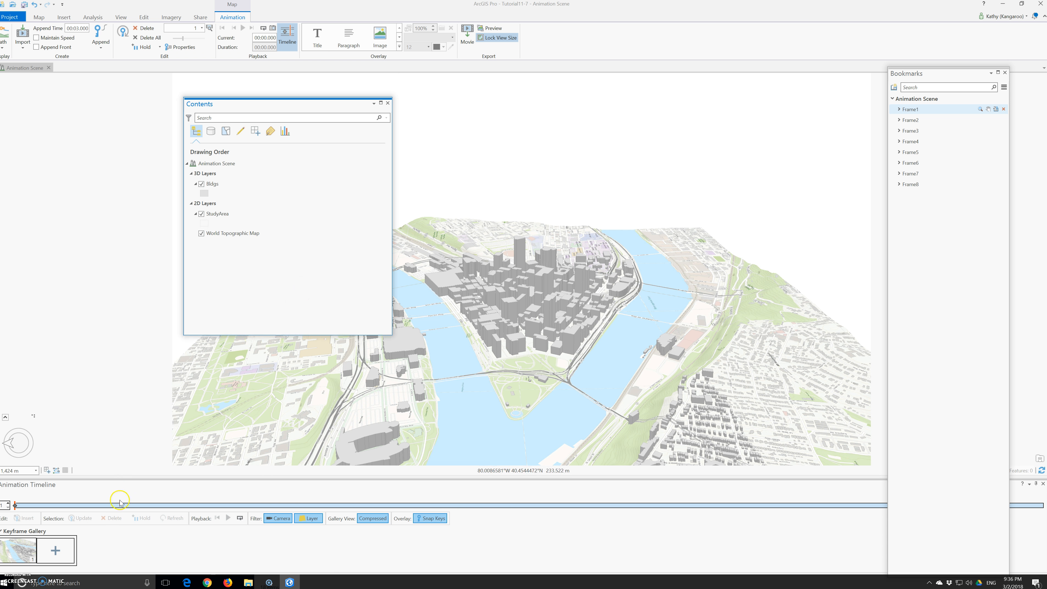
- Delete the keyframe from the keyframe gallery
click(19, 550)
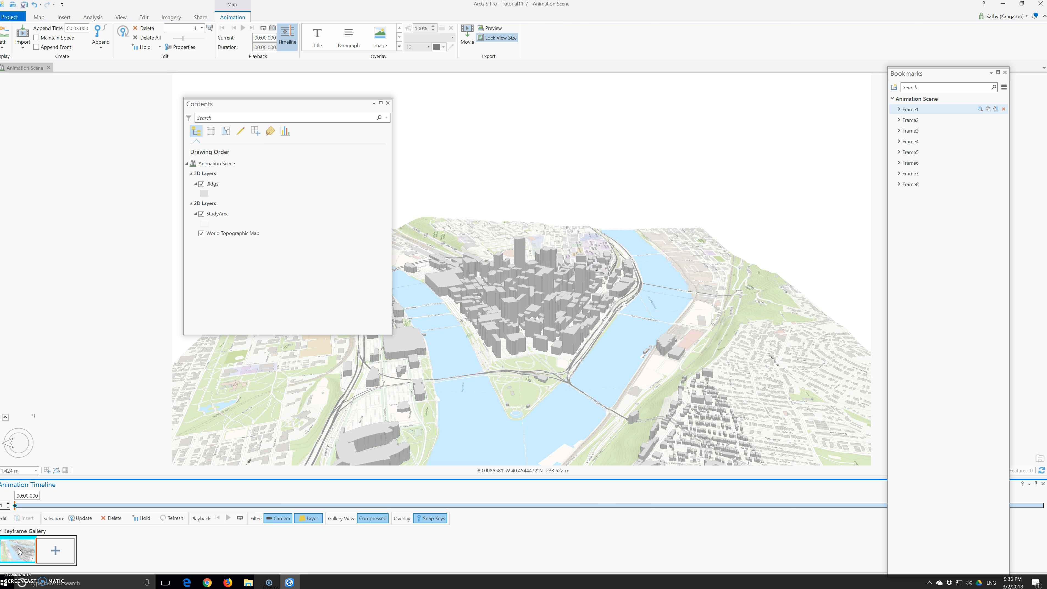
key(Delete)
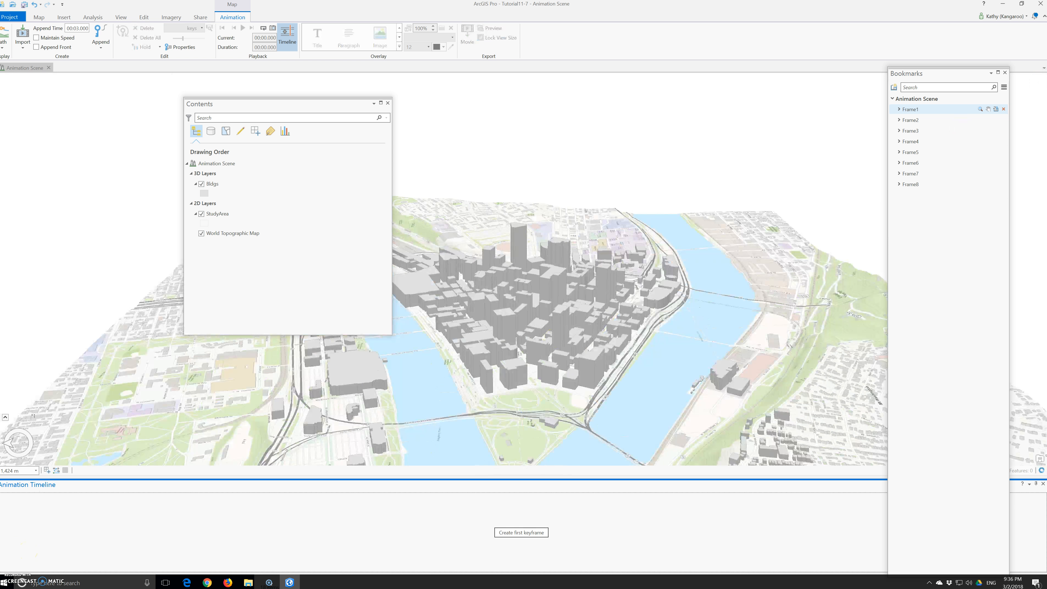
- Go to the Frame1 bookmark and create the first animation keyframe from it
click(911, 109)
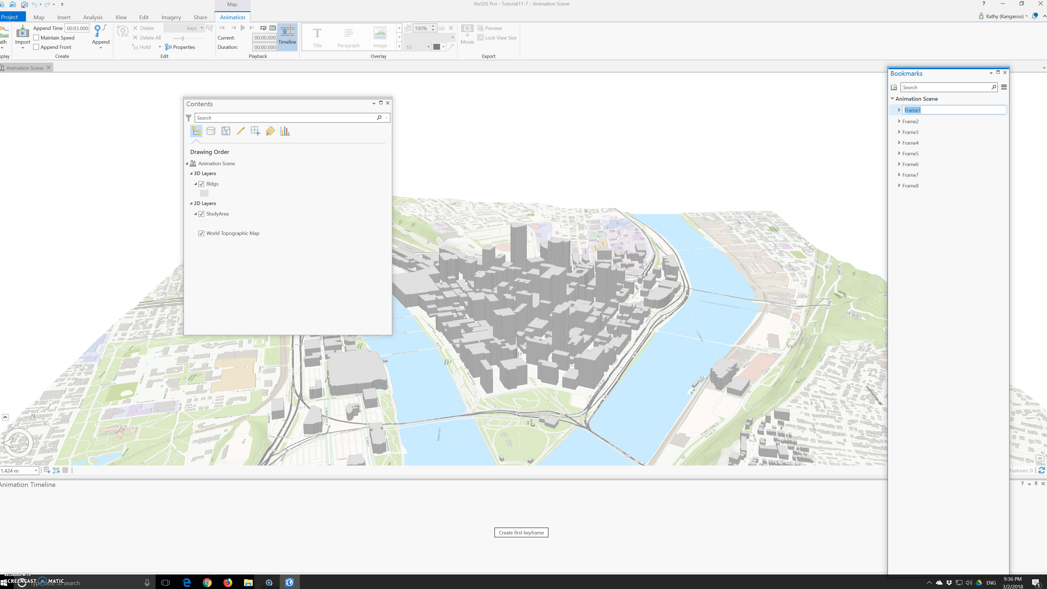
click(898, 110)
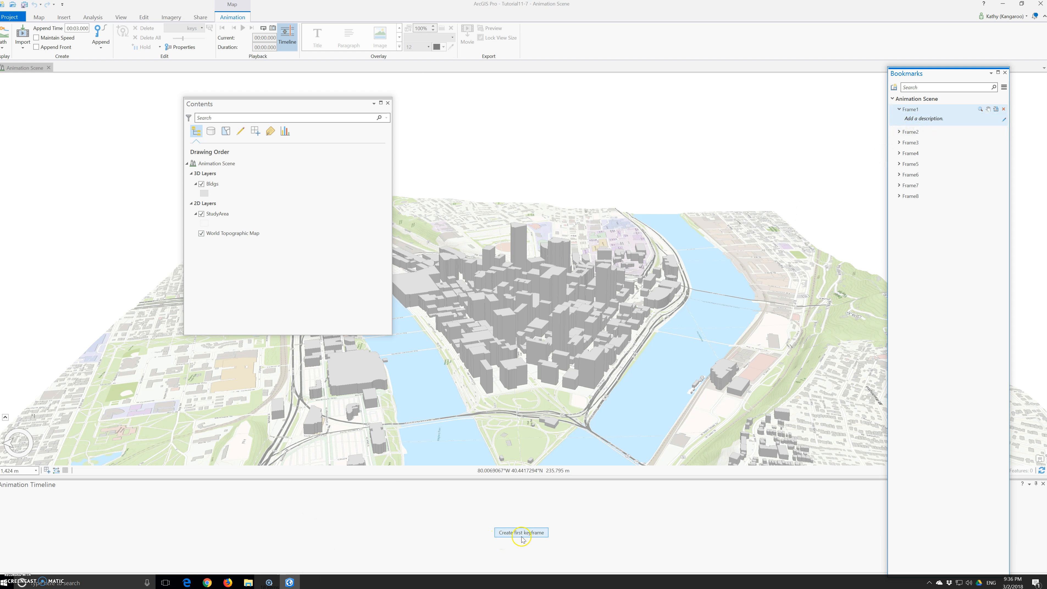
click(530, 534)
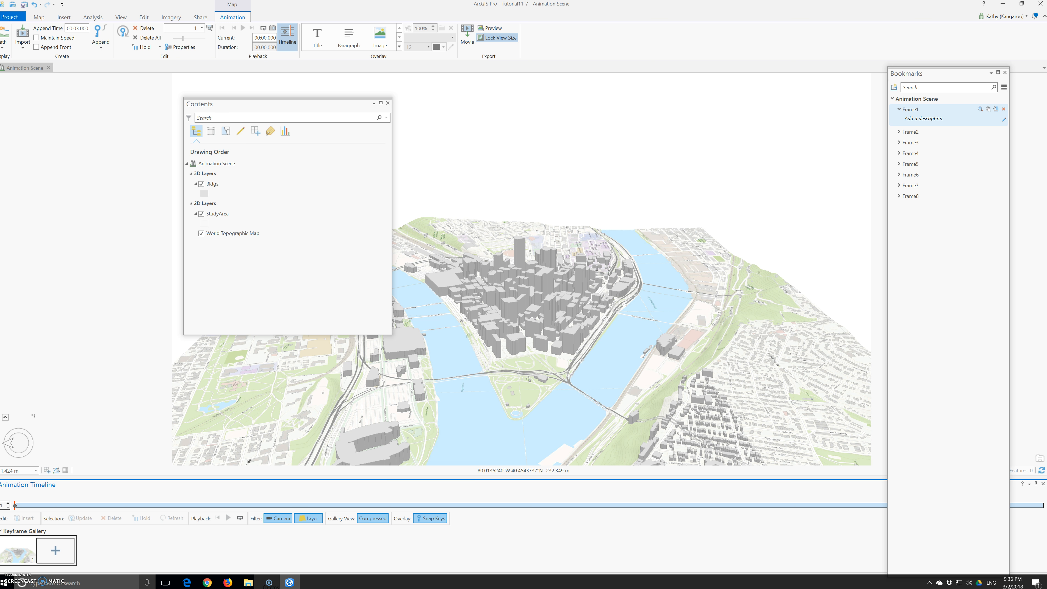
- Append keyframes for the Frame2, Frame3 and Frame4 bookmark views in turn
click(923, 135)
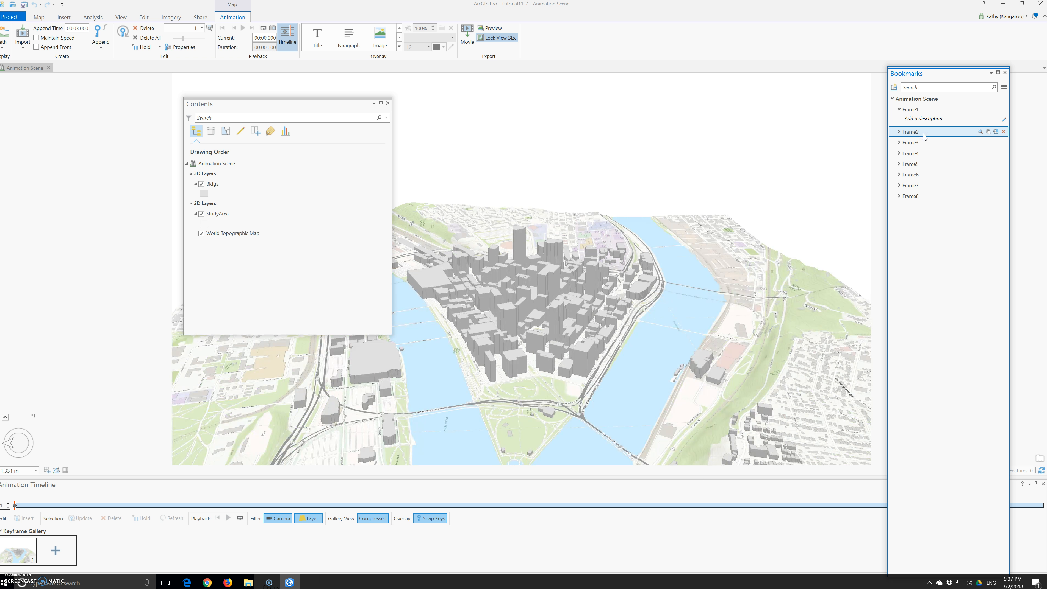
click(60, 561)
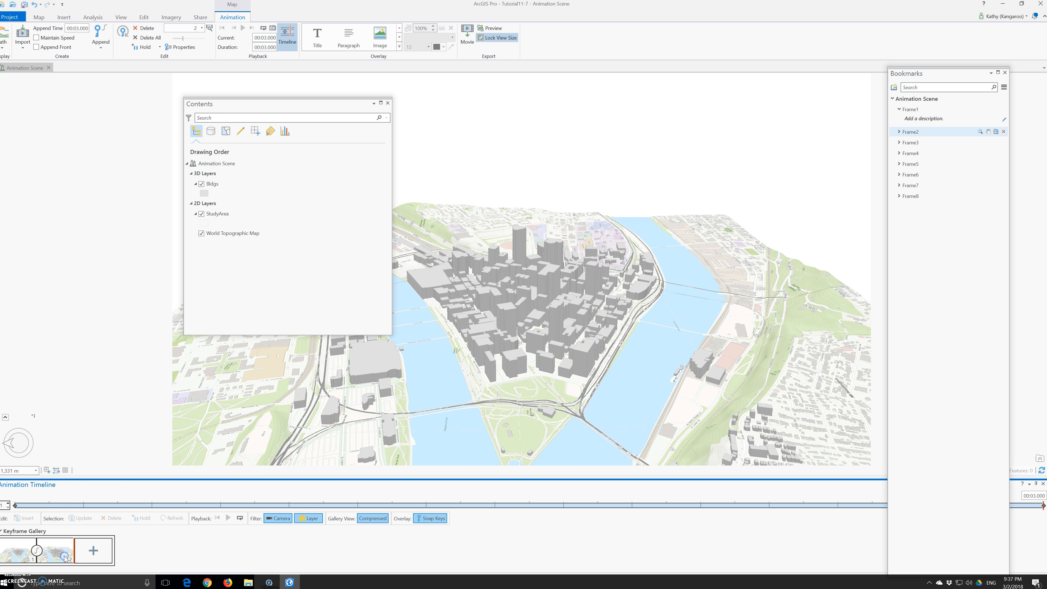
click(910, 143)
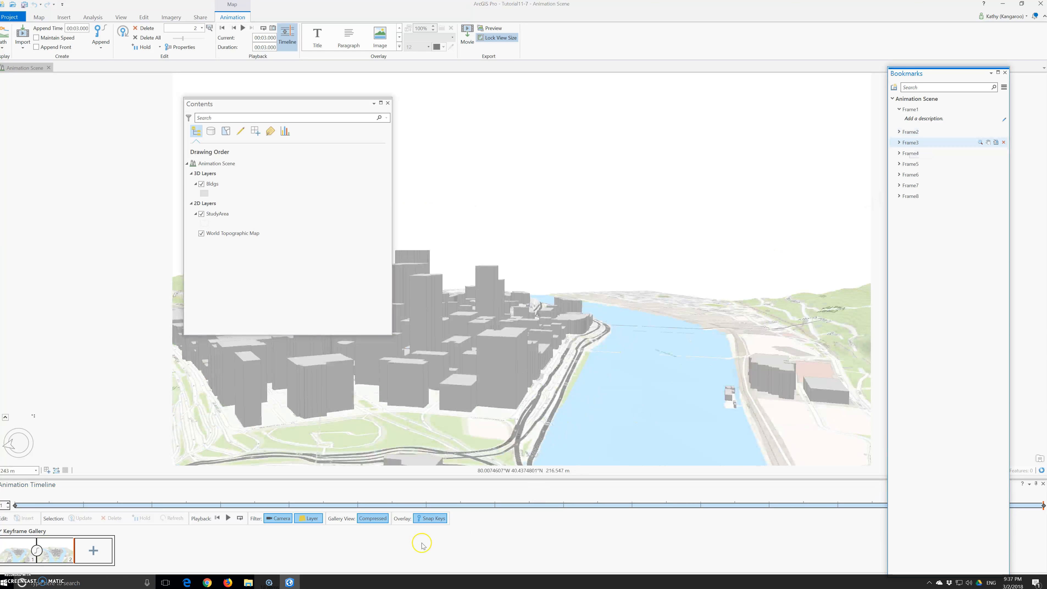
click(108, 548)
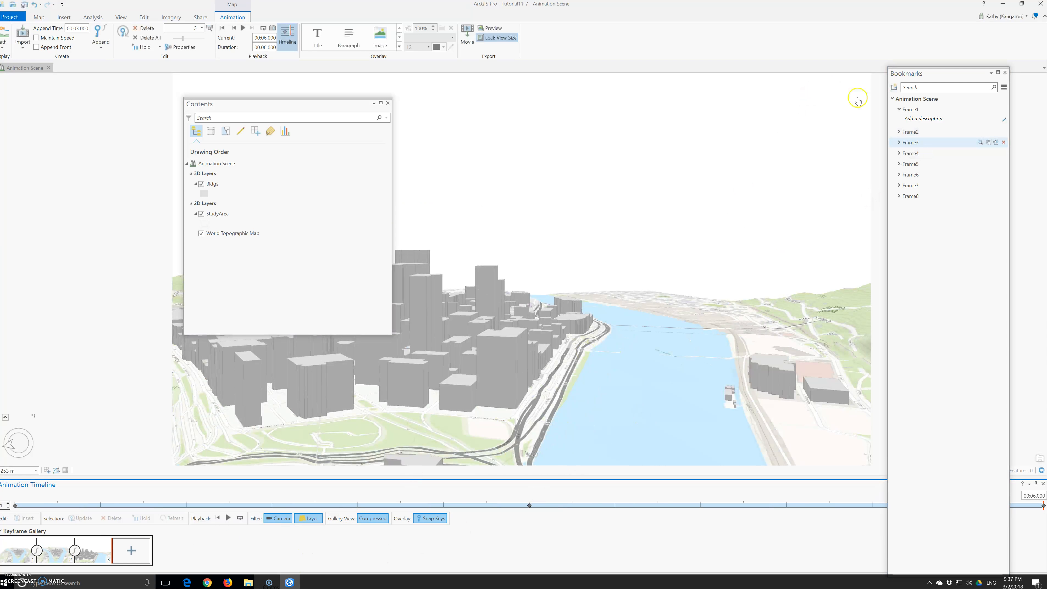
click(912, 154)
click(134, 552)
- Append keyframes for the Frame5, Frame6, Frame7 and Frame8 bookmark views in turn
click(910, 164)
click(168, 551)
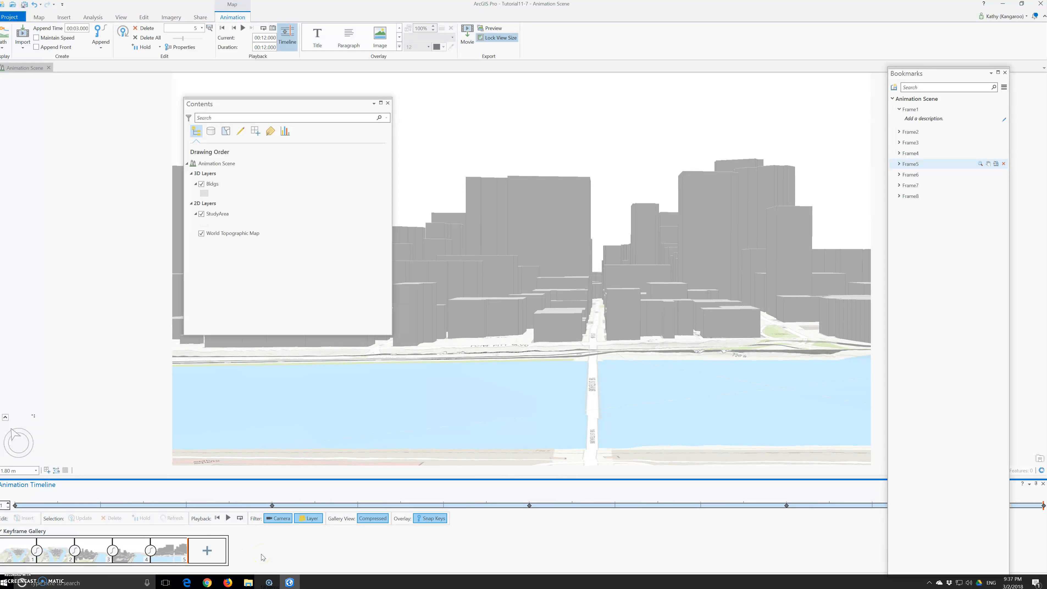
click(915, 176)
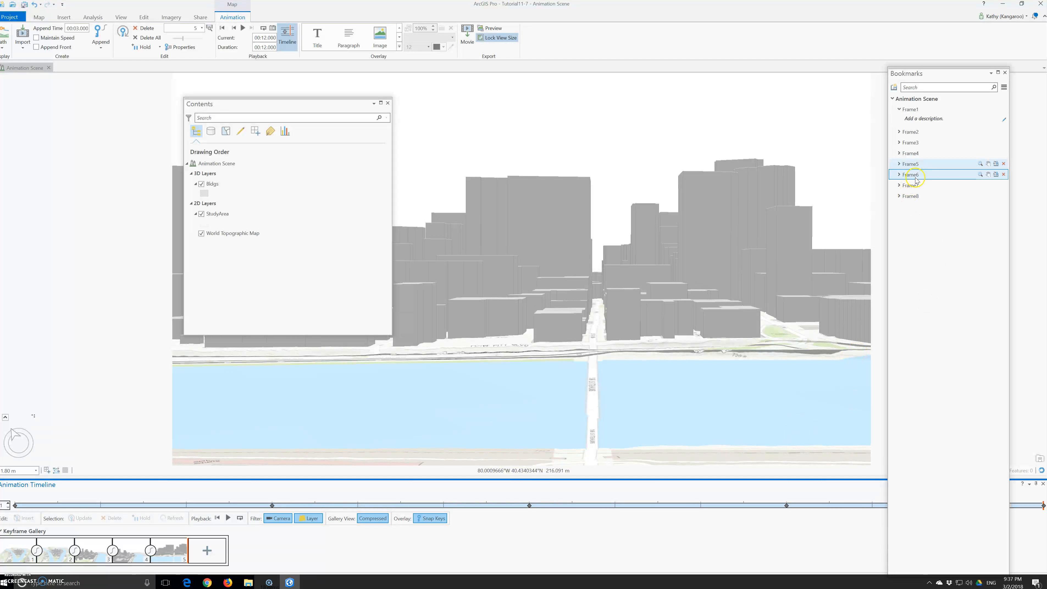
click(207, 551)
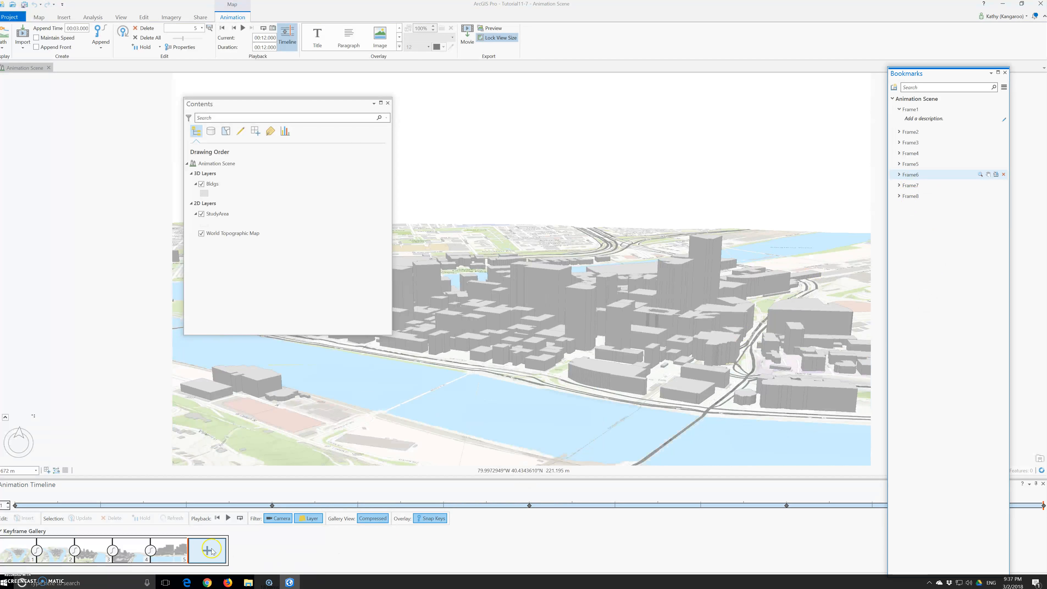
click(910, 185)
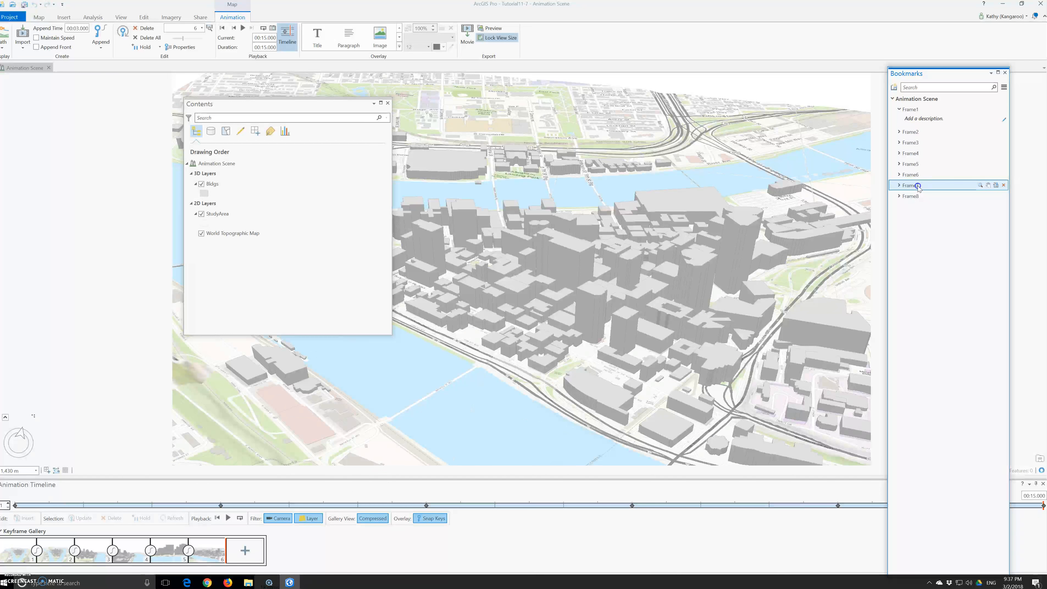
click(246, 551)
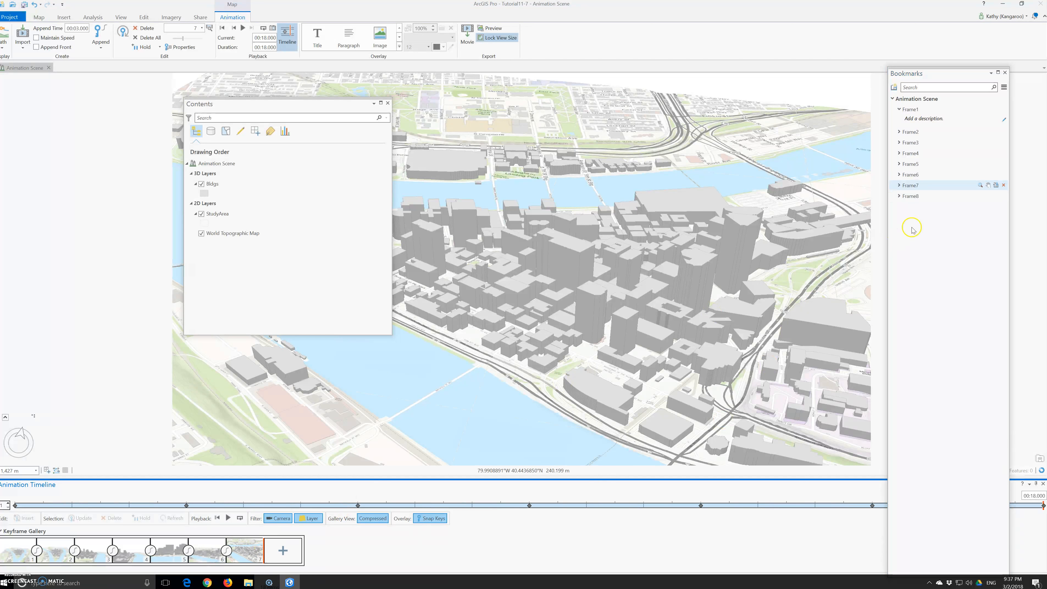
click(915, 197)
click(282, 551)
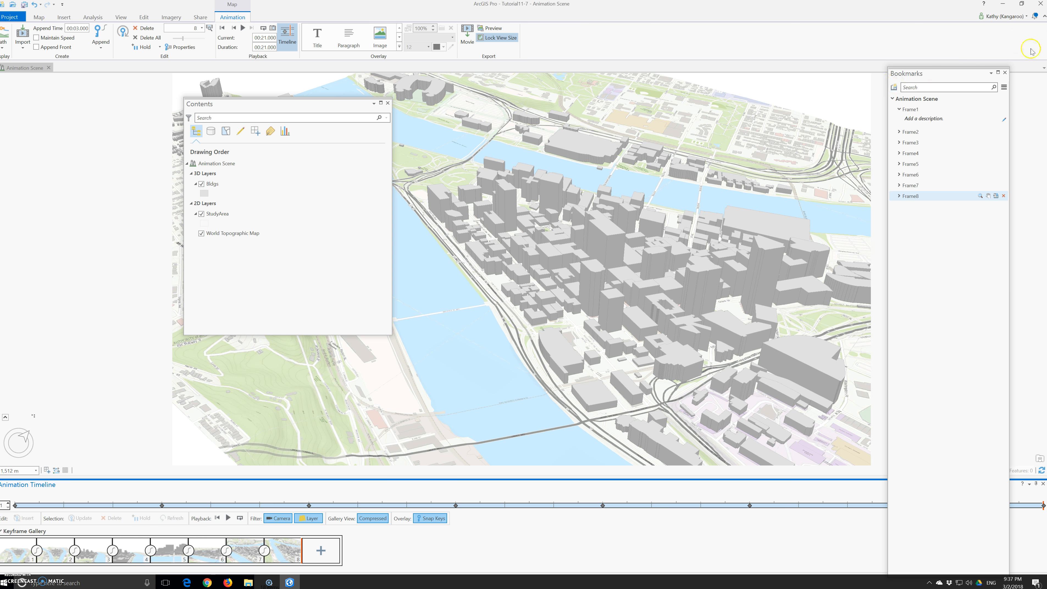
- Close the Bookmarks pane and play the animation through its keyframes, pausing along the way
click(1005, 73)
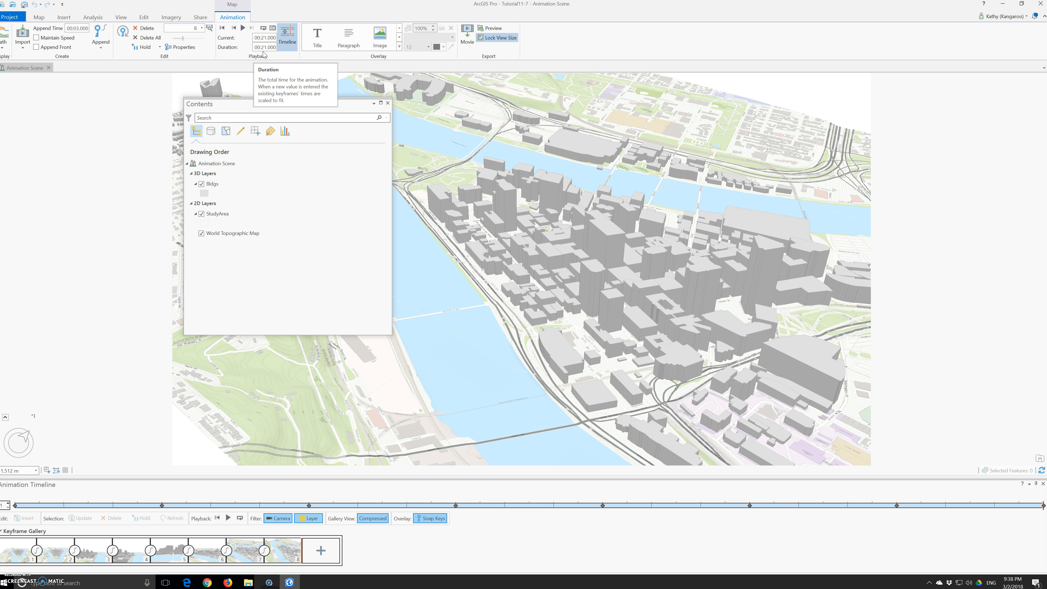
click(242, 32)
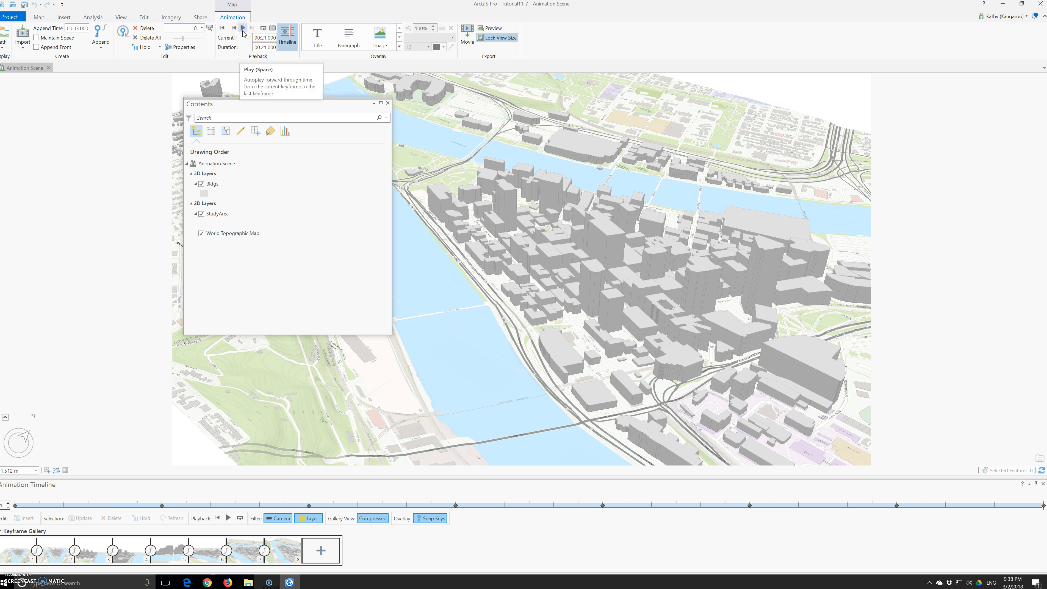
click(242, 32)
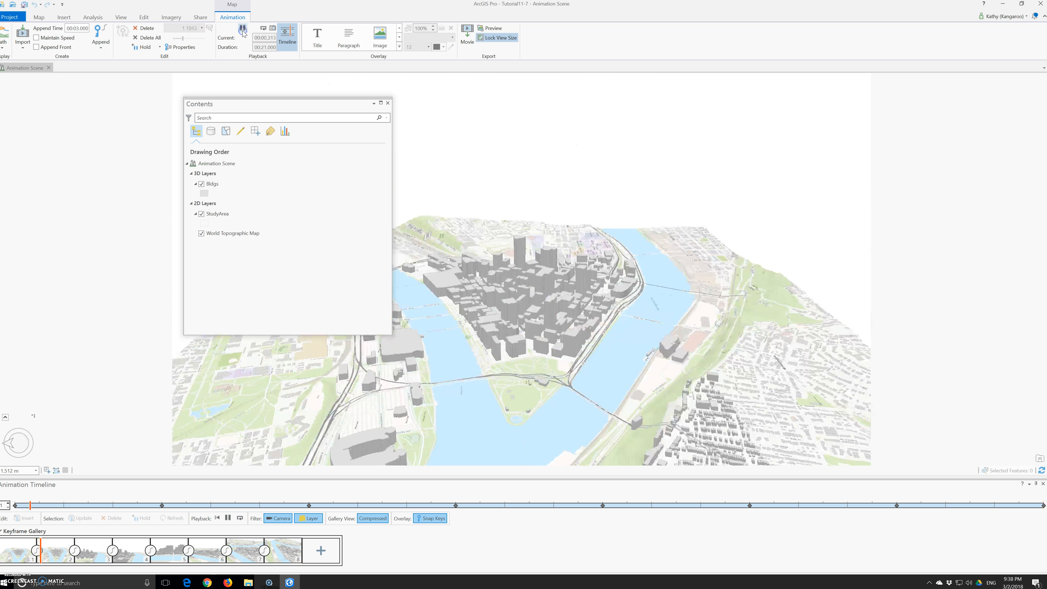
click(625, 552)
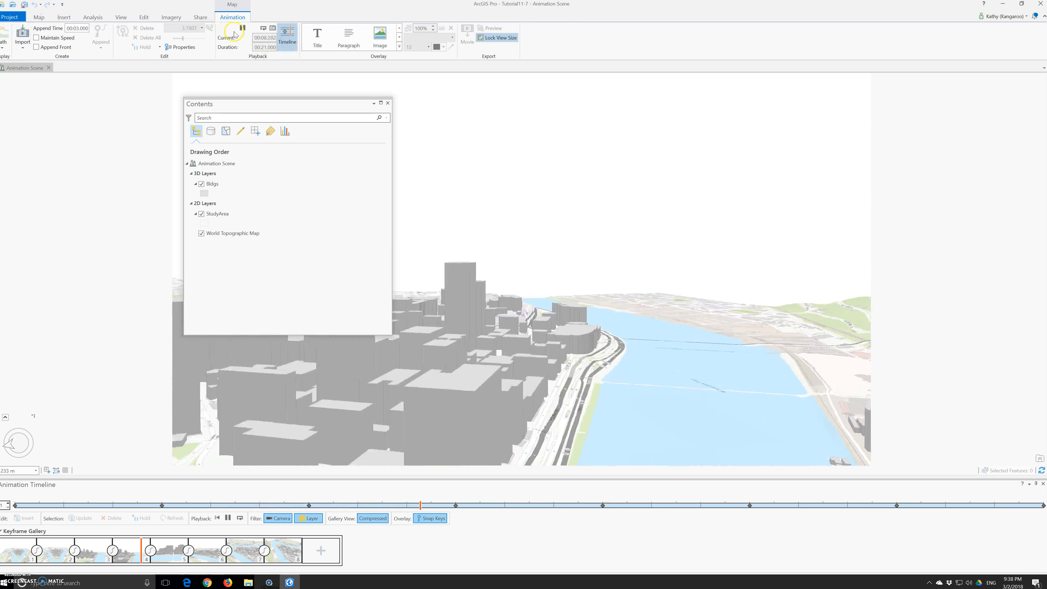
click(242, 29)
click(242, 28)
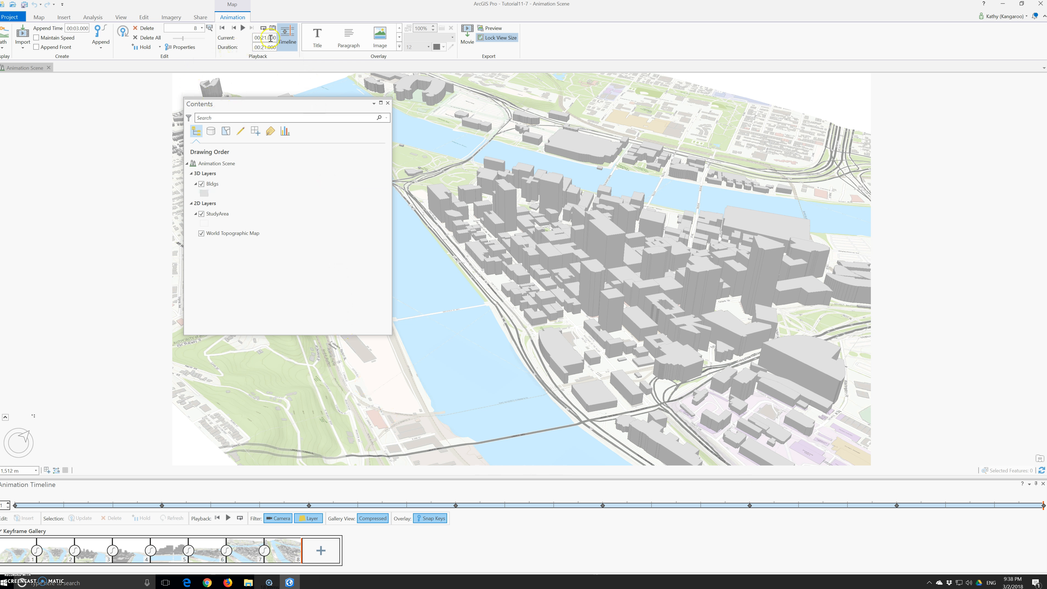
- Set the animation duration to 00:30.000 and play the animation
click(267, 47)
click(243, 28)
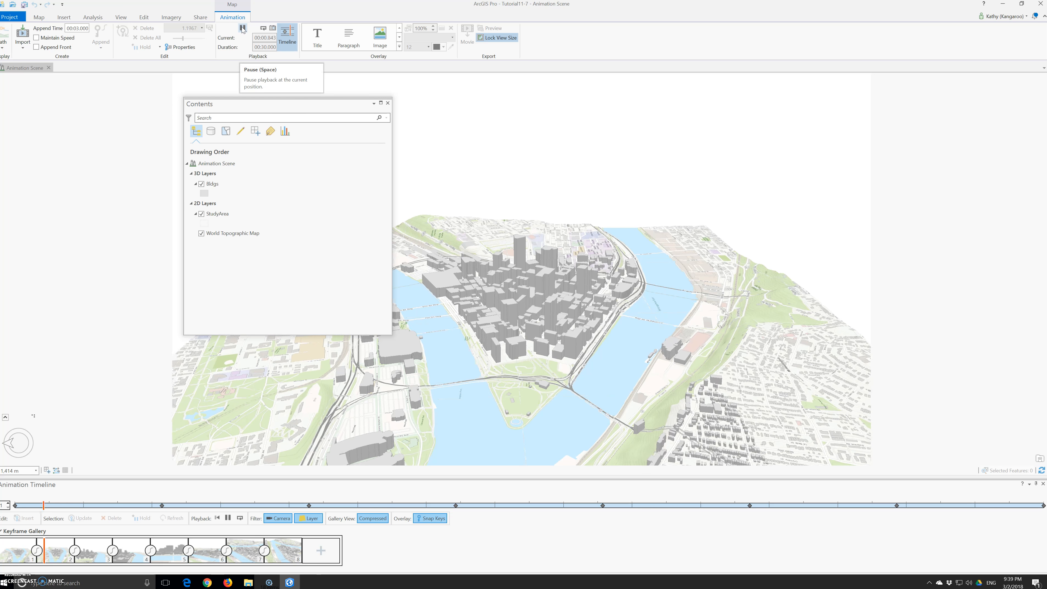
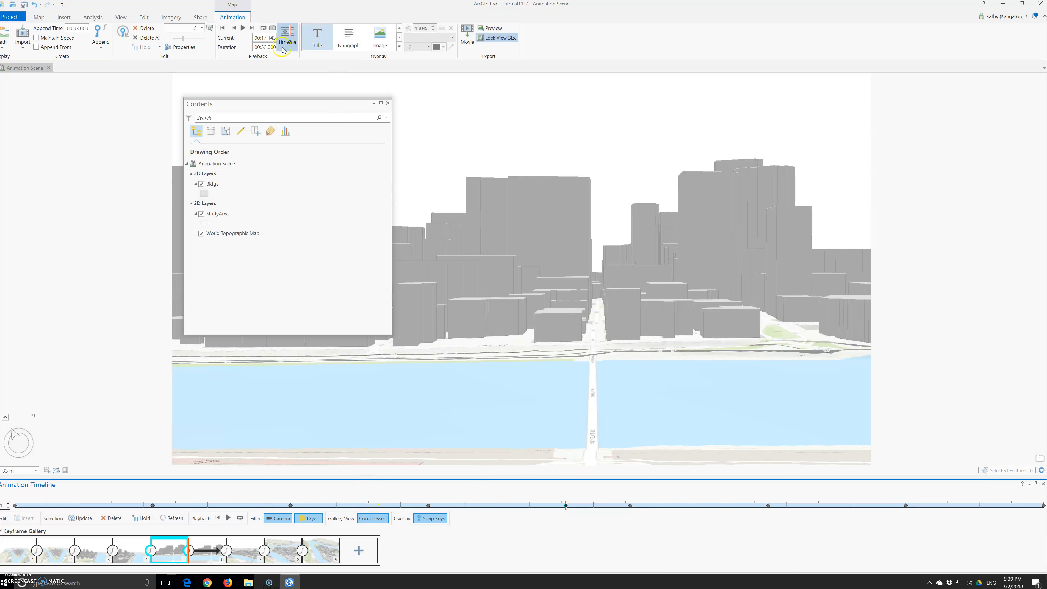
- Play the animation, return to its start, and play it again from the beginning
click(242, 28)
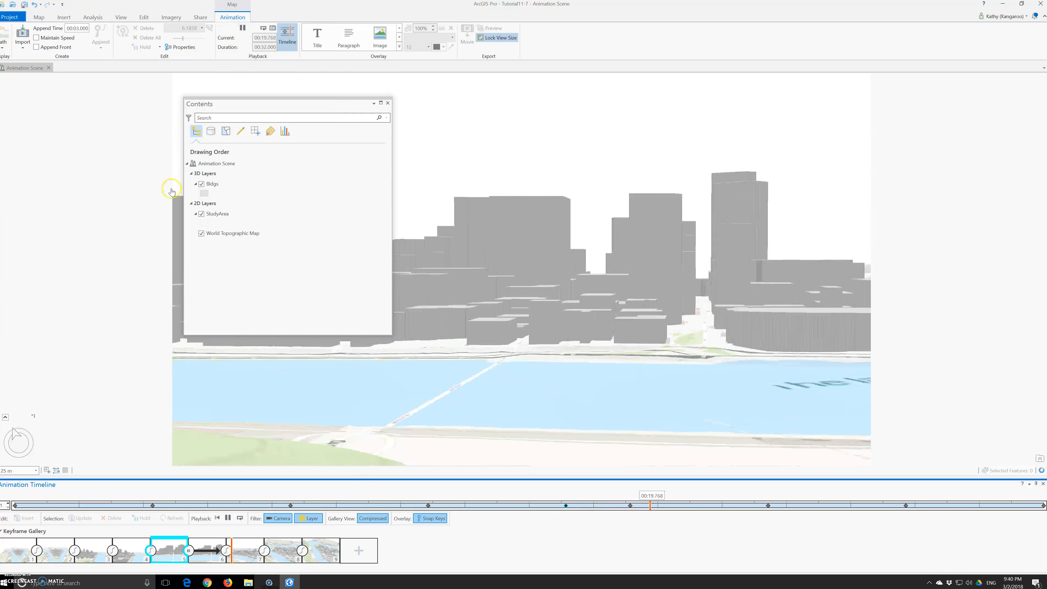
click(16, 506)
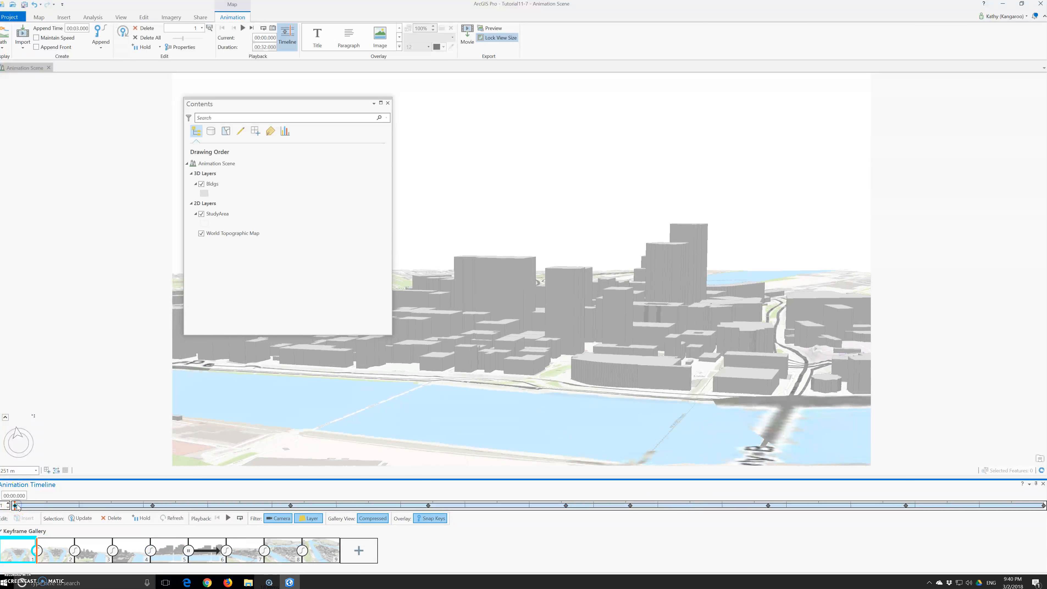
click(243, 28)
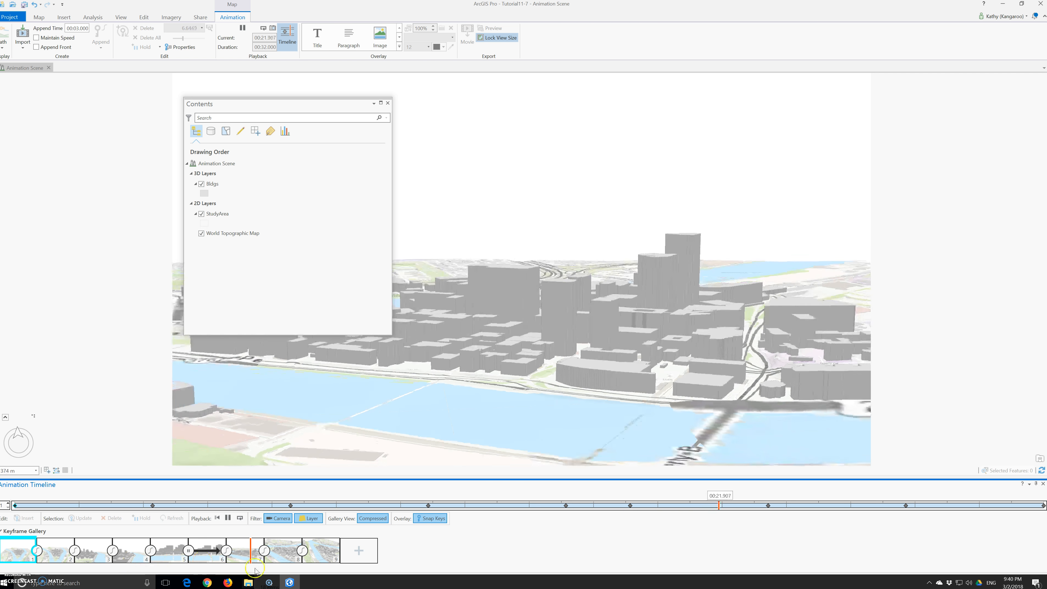
- Step through several keyframes in the gallery and on the timeline to review their views
click(217, 559)
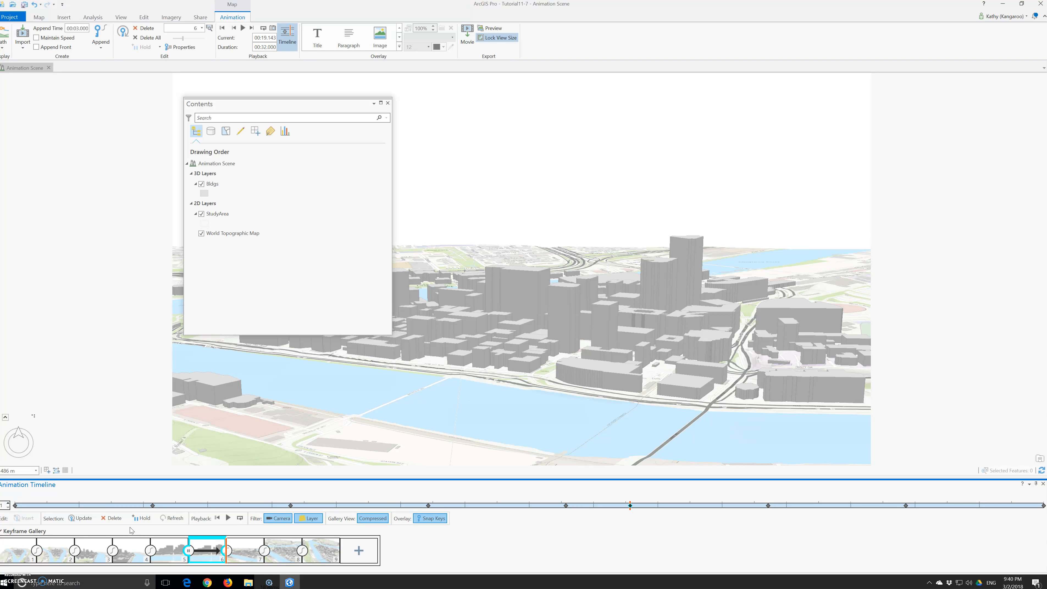
click(129, 533)
click(120, 562)
click(630, 510)
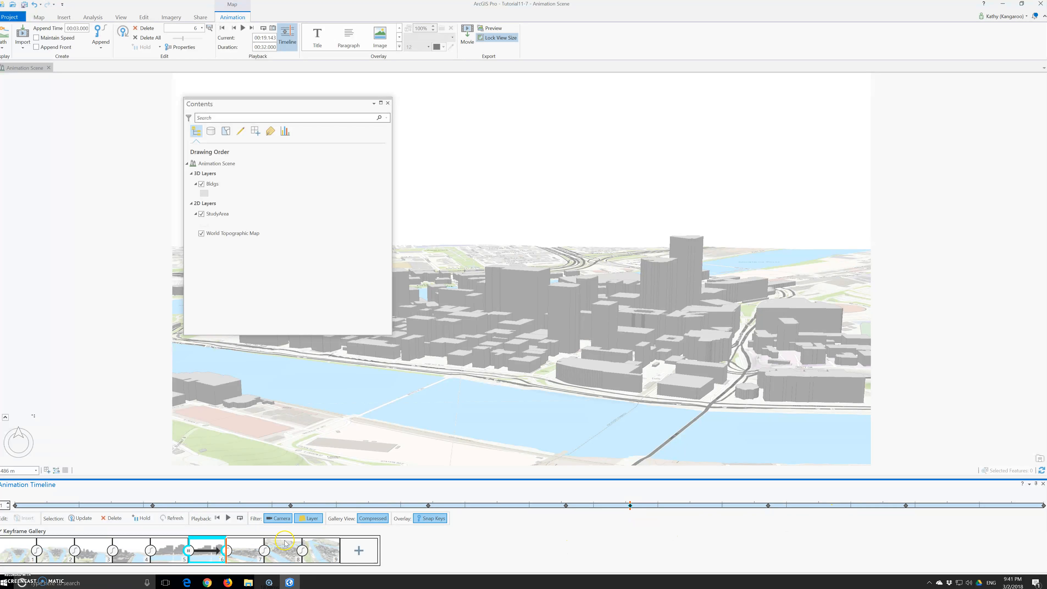
click(244, 551)
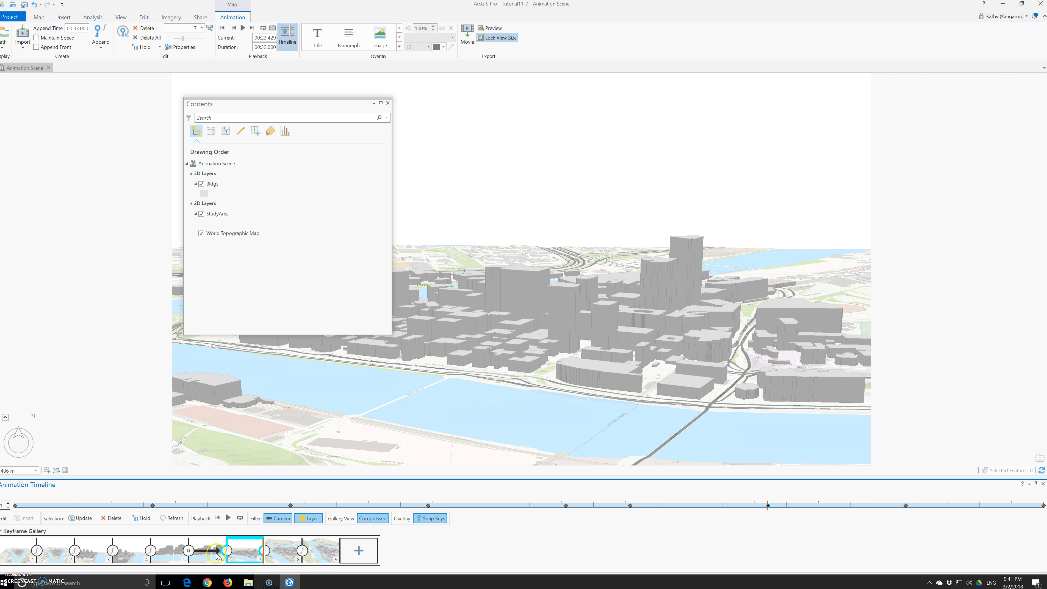
- Insert a new keyframe at about 00:21.952 with a zoomed-in view of the downtown buildings
click(766, 511)
drag(768, 507, 721, 509)
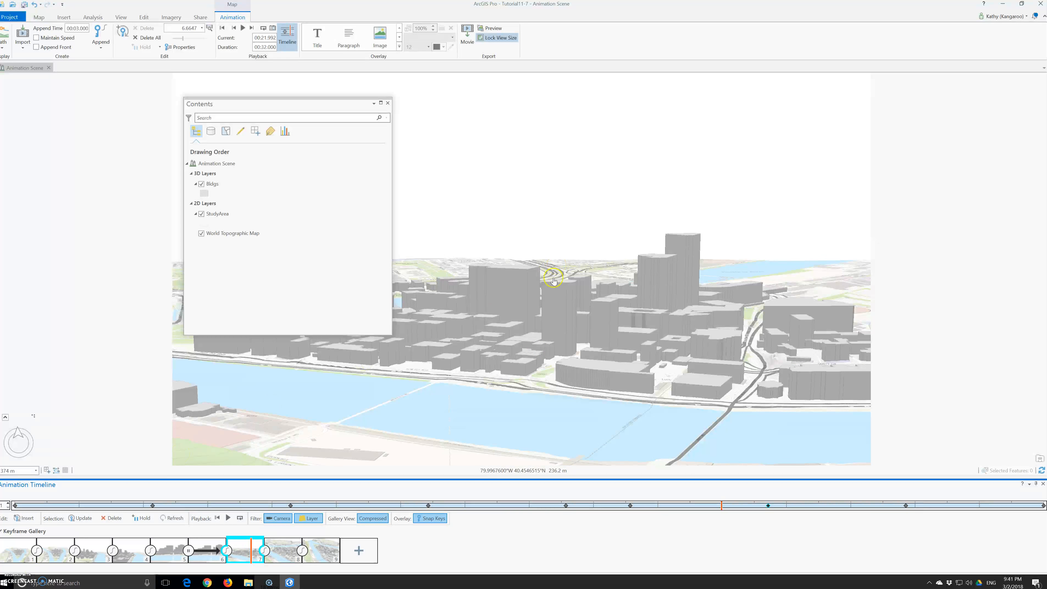
drag(495, 299, 554, 293)
scroll(562, 315, up, 6)
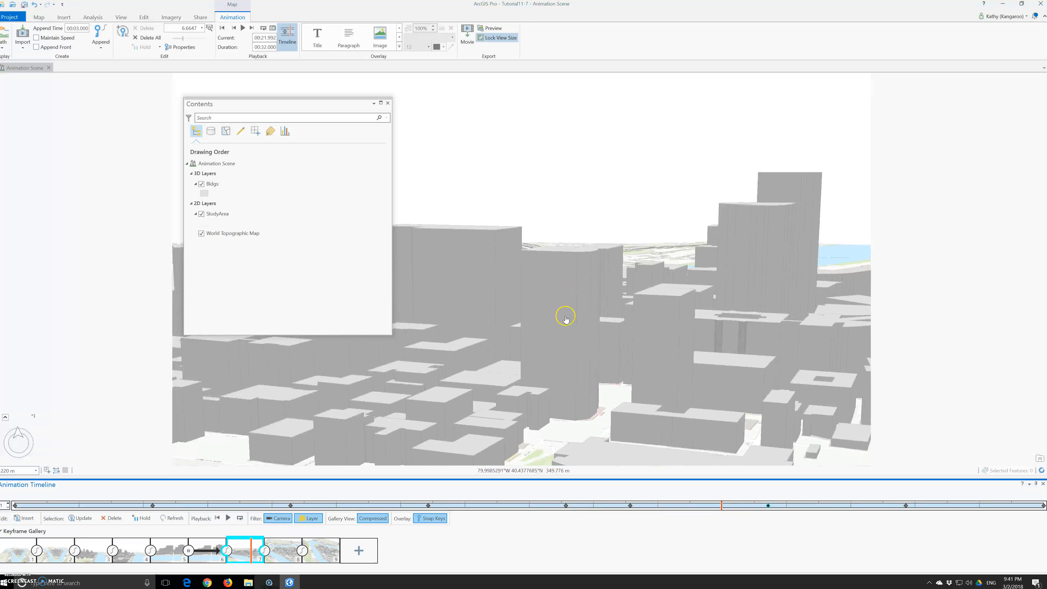
scroll(565, 317, up, 1)
drag(653, 427, 628, 377)
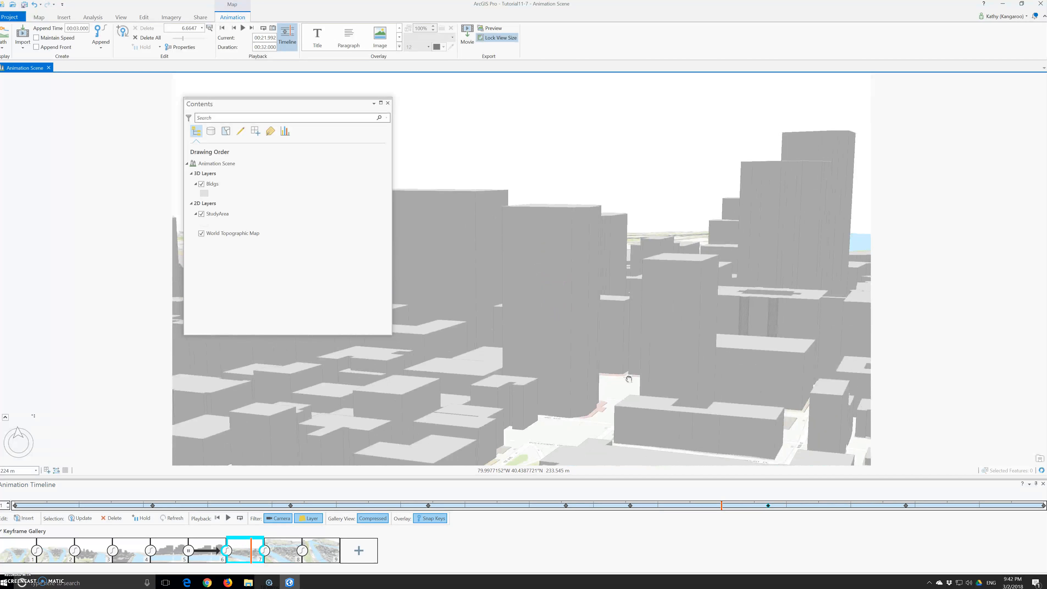
click(25, 519)
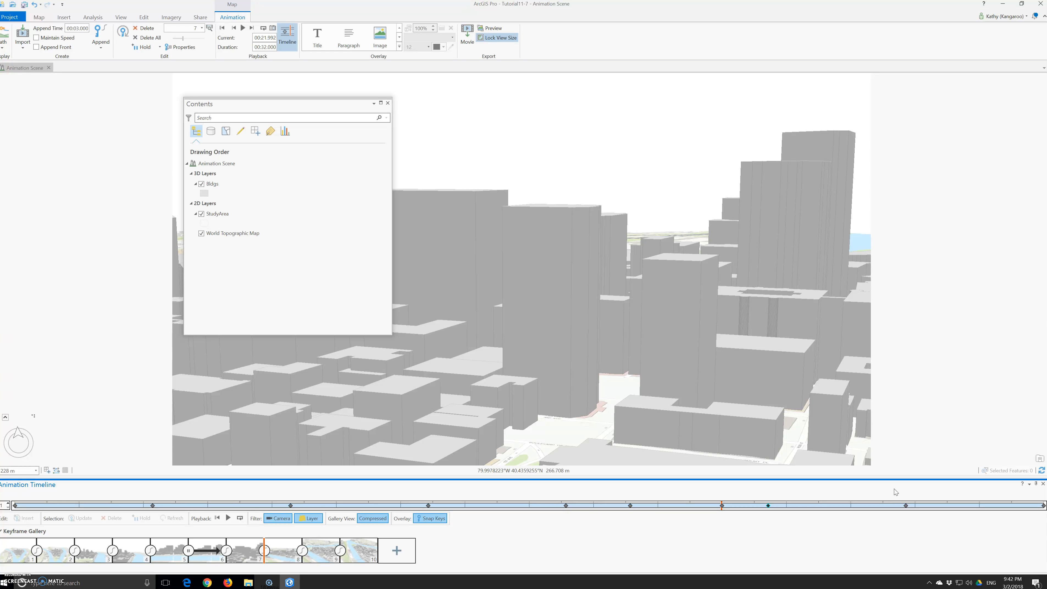
- Play the animation, return to the start, and play it through to the end
click(242, 28)
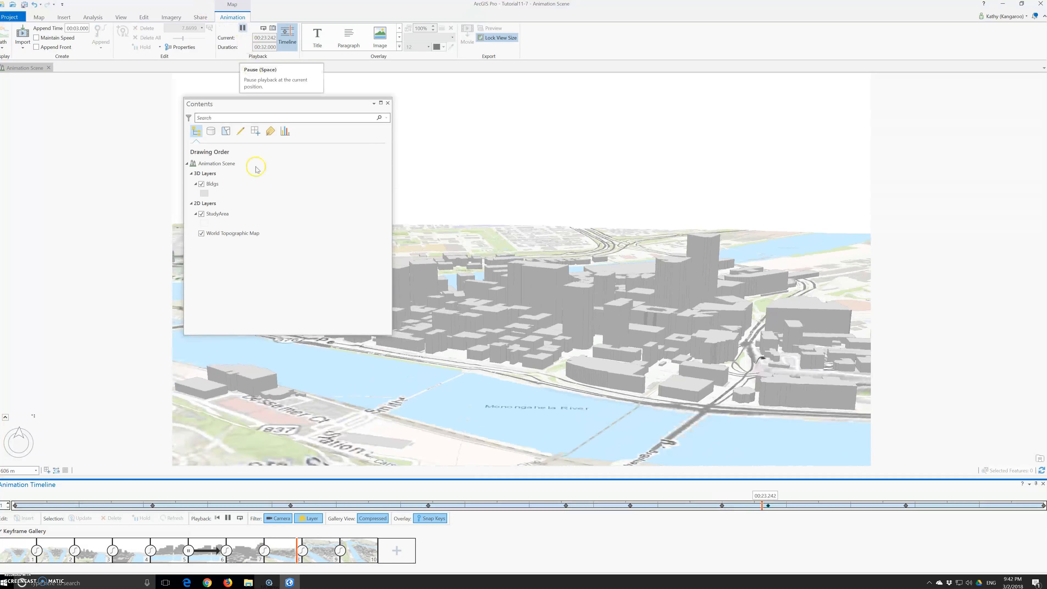
click(15, 506)
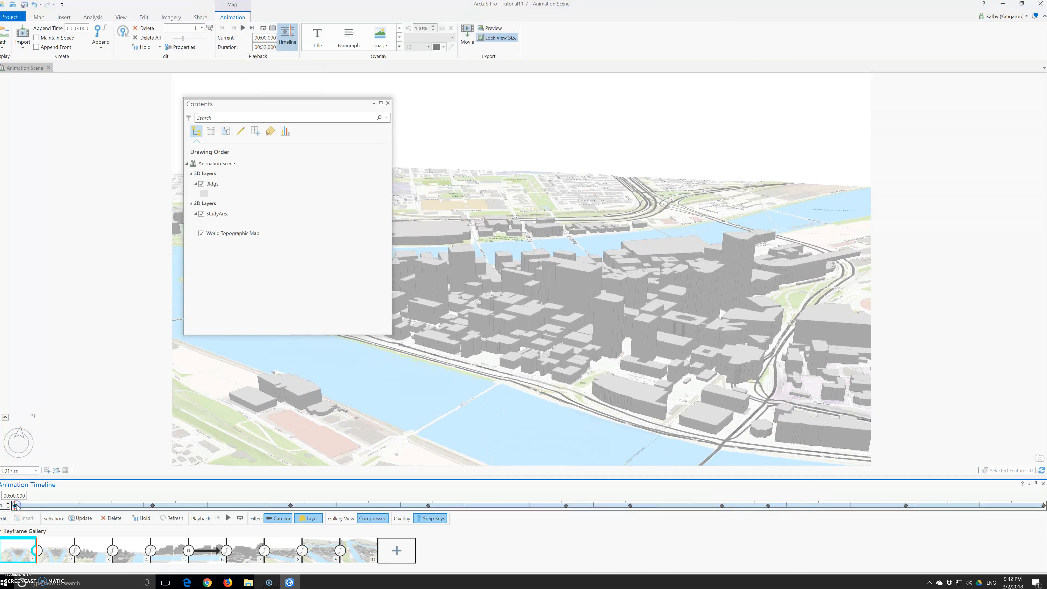
click(243, 28)
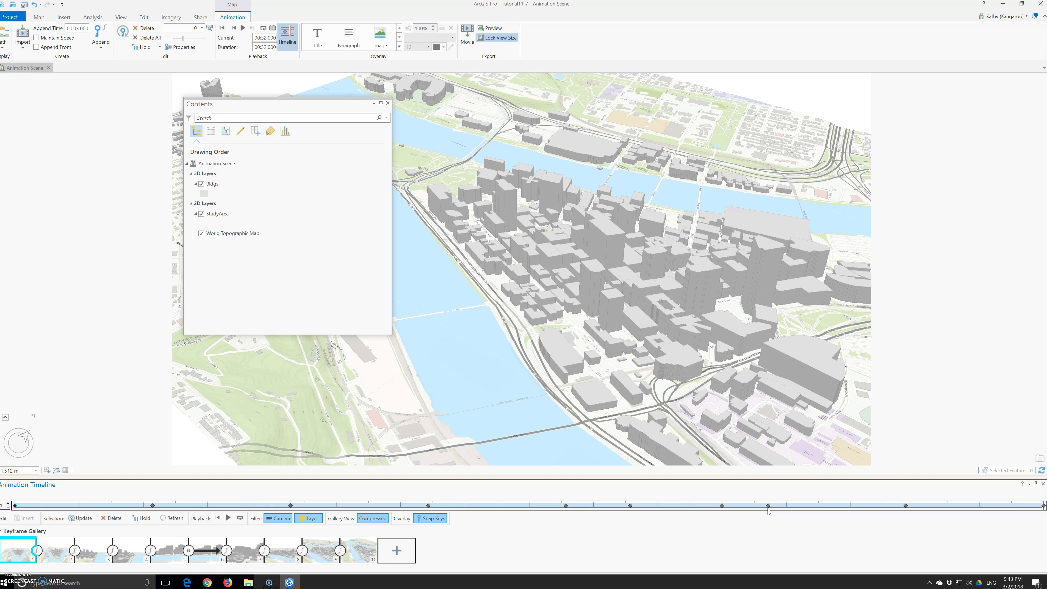
- Update the selected first keyframe with the current view and undo the update
click(83, 519)
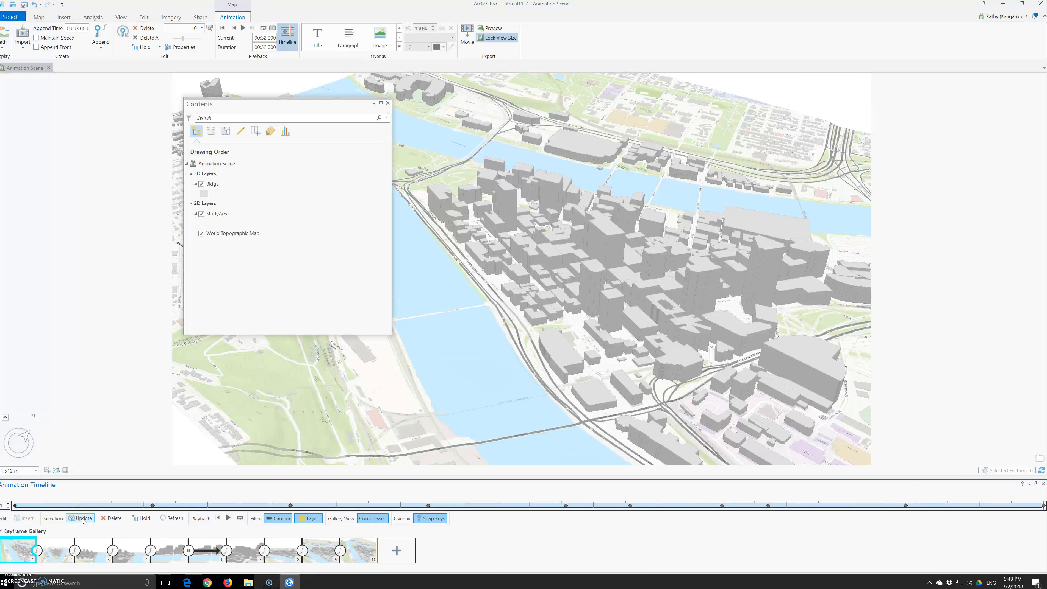
click(173, 520)
click(8, 554)
click(11, 560)
key(ctrl+z)
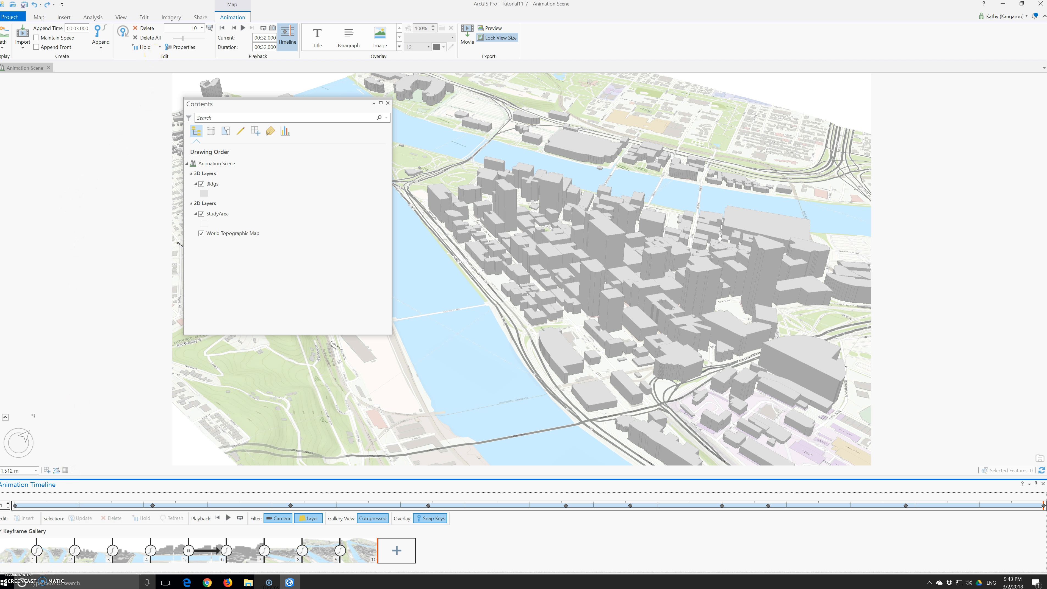
- Go to the first keyframe and review the playback options
click(16, 550)
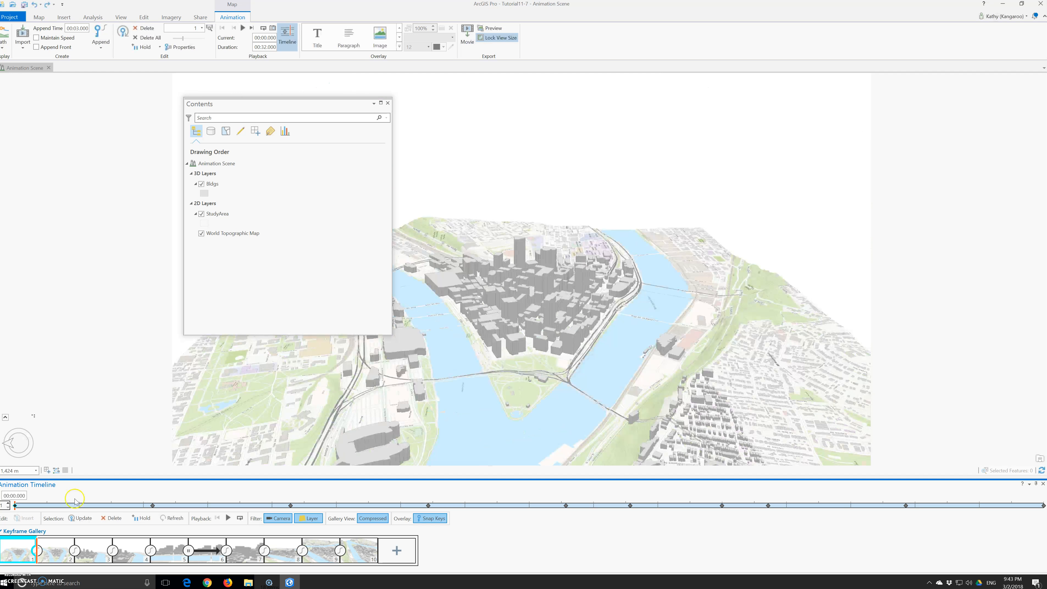
click(249, 39)
click(265, 87)
click(264, 94)
click(265, 102)
- Open the path display options, then go to the second keyframe
click(5, 44)
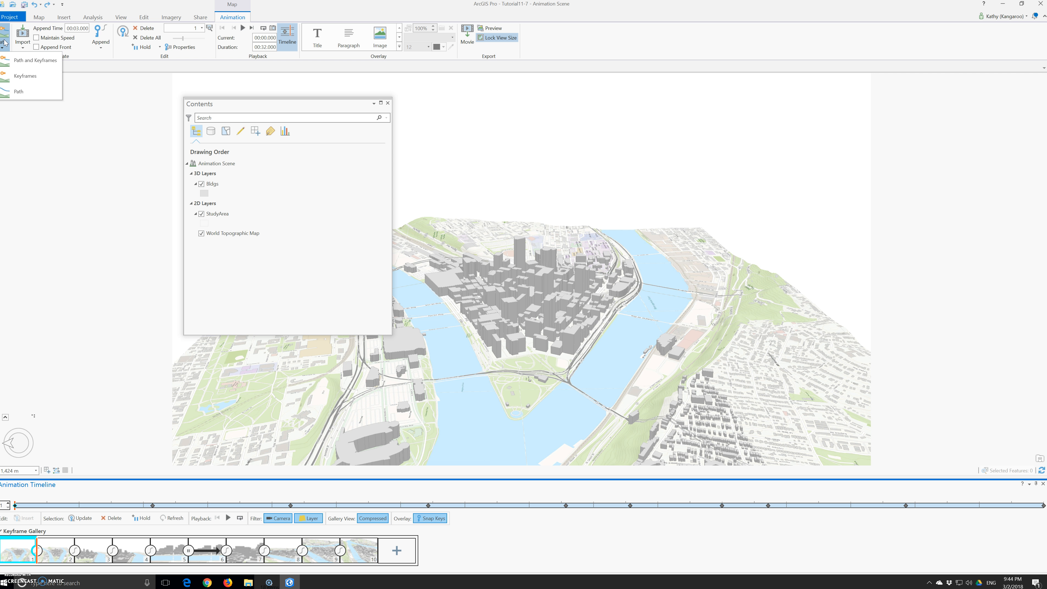
click(5, 45)
click(64, 547)
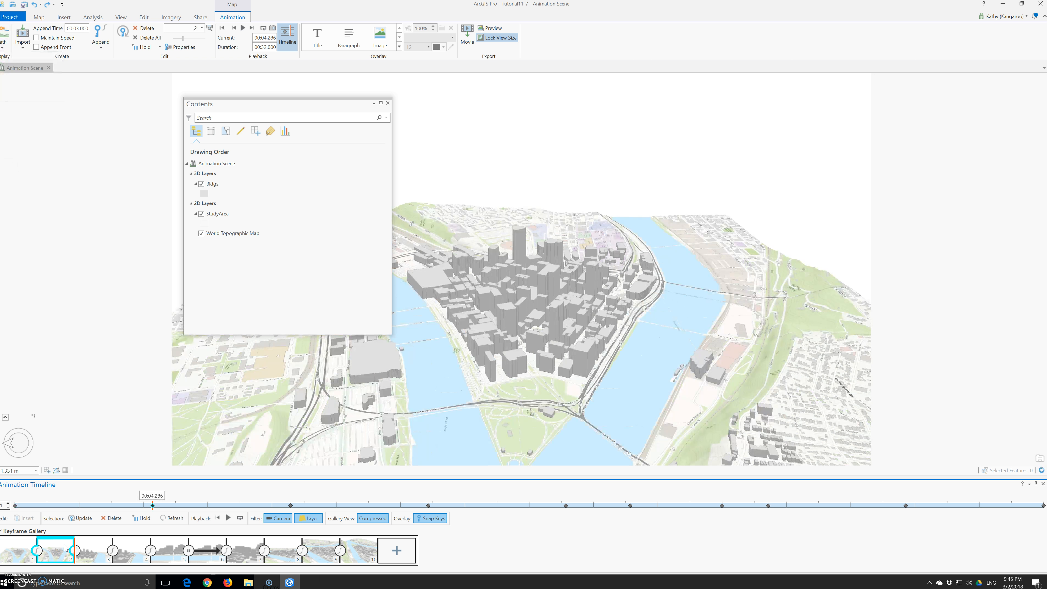